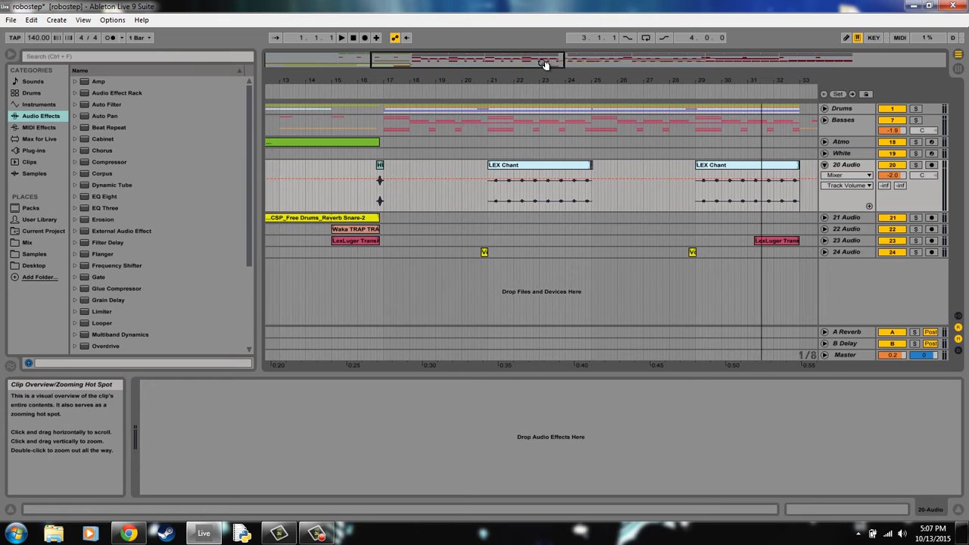
- Play the arrangement from bar 9 and unfold the Basses group to view its bass tracks during playback
{"action": "left_click_drag", "start_coordinate": [545, 62], "coordinate": [539, 63]}
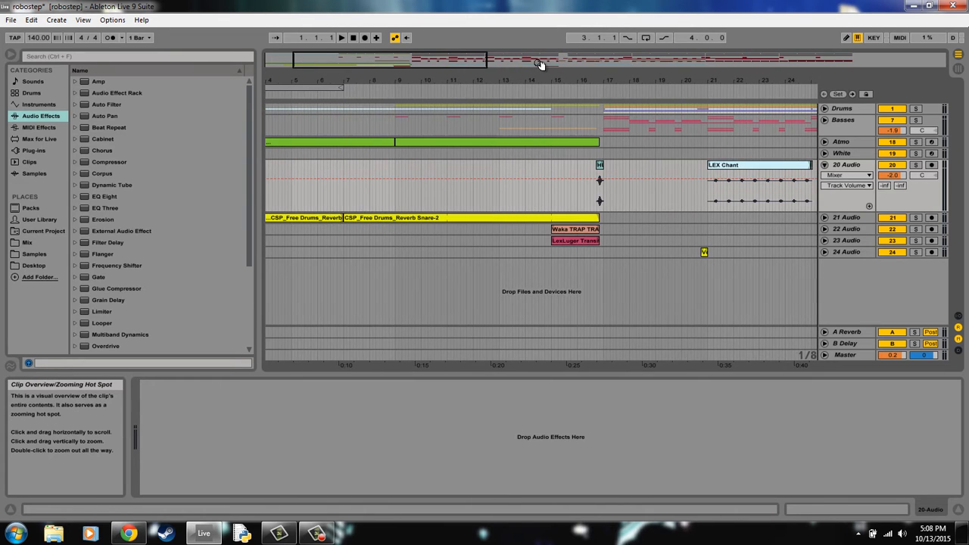
{"action": "left_click", "coordinate": [394, 159]}
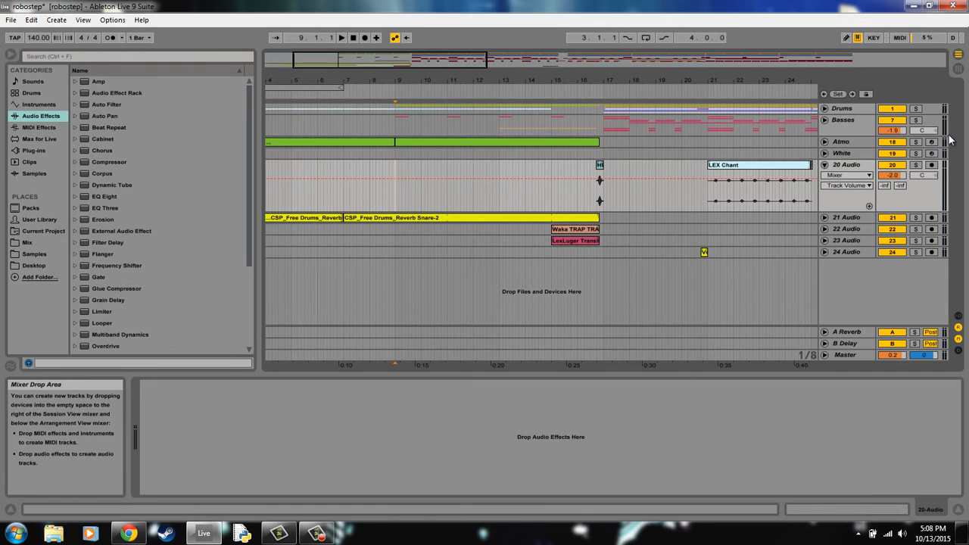
{"action": "key", "text": "space"}
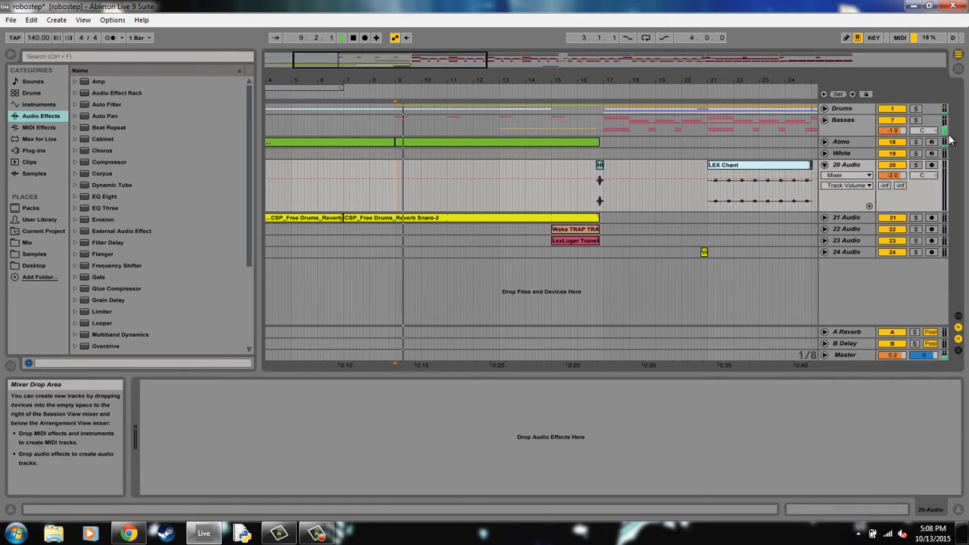
{"action": "left_click", "coordinate": [825, 119]}
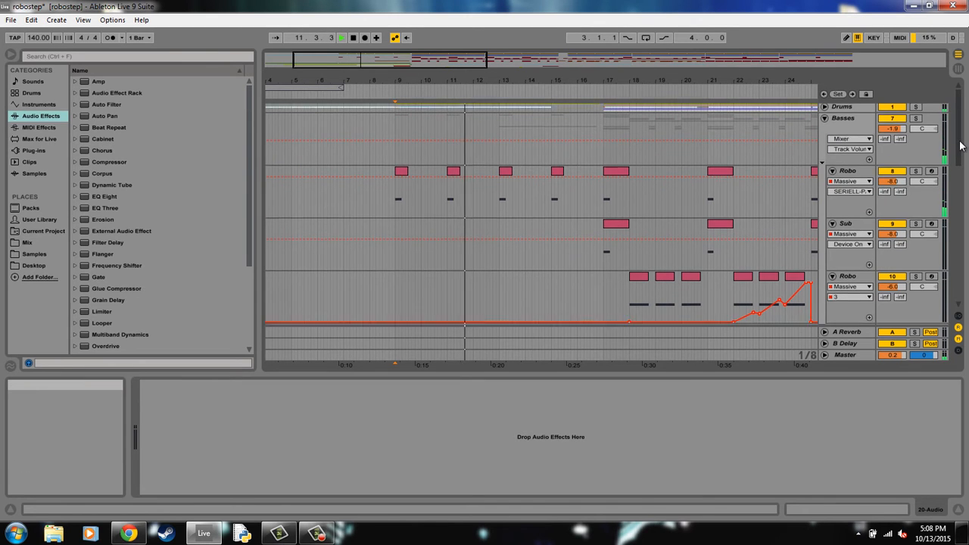
{"action": "left_click_drag", "start_coordinate": [958, 146], "coordinate": [958, 165]}
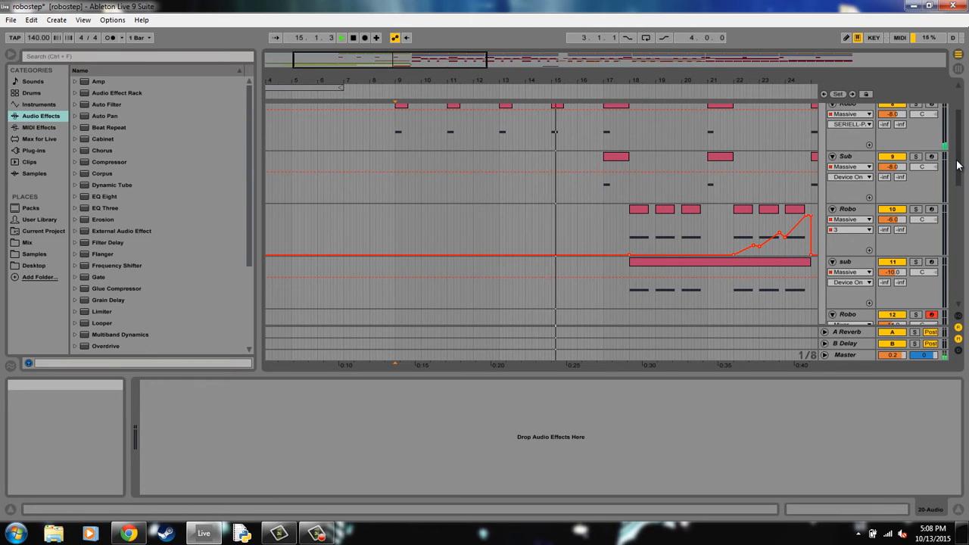
{"action": "left_click_drag", "start_coordinate": [957, 165], "coordinate": [957, 138]}
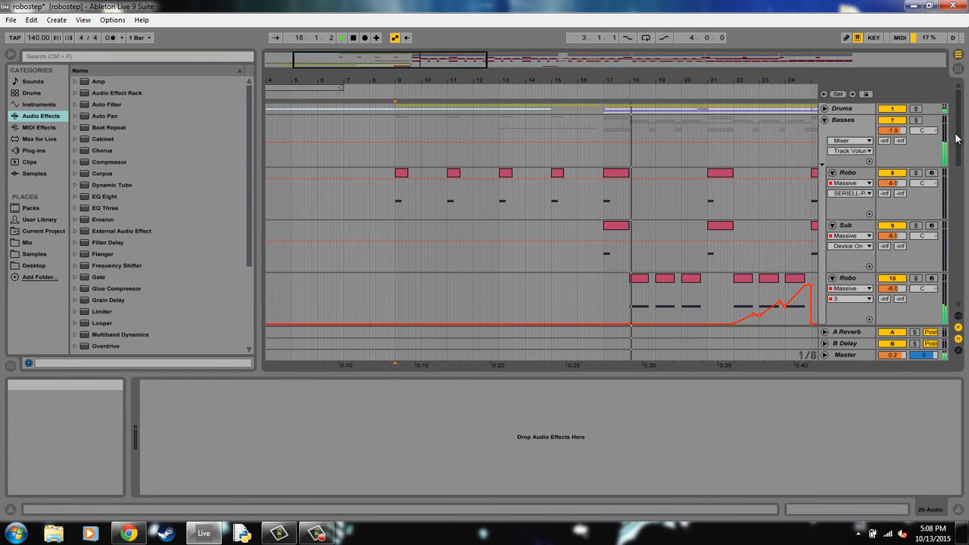
{"action": "left_click", "coordinate": [857, 66]}
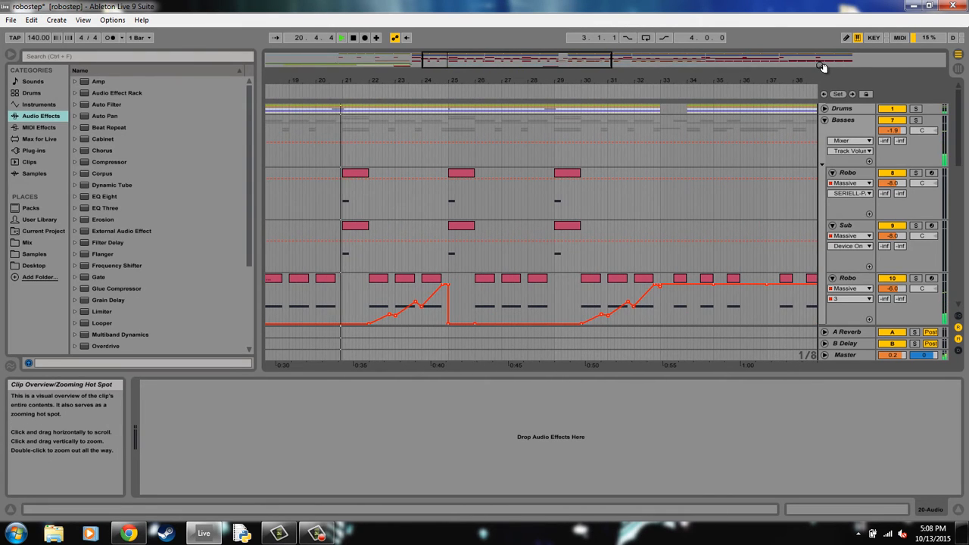
{"action": "left_click_drag", "start_coordinate": [823, 67], "coordinate": [824, 67]}
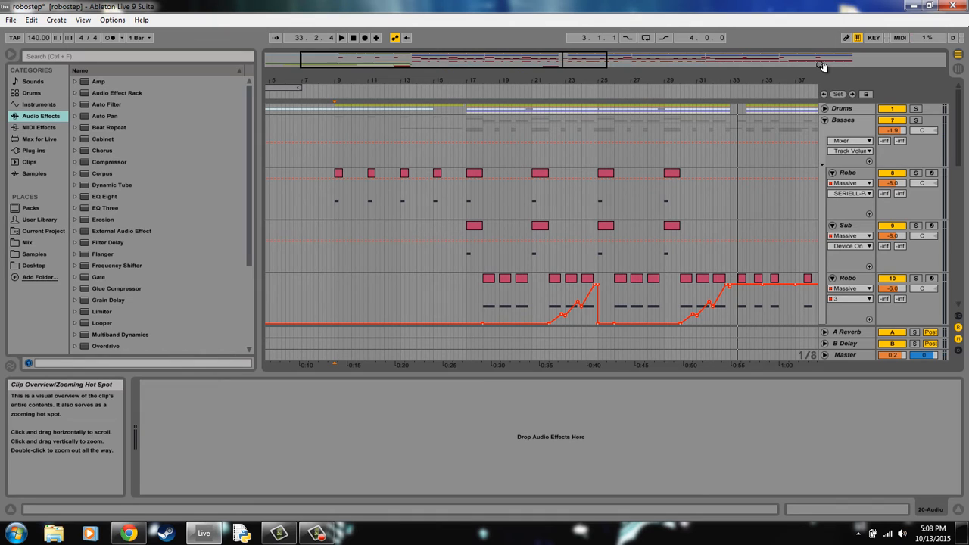
- Solo the first Robo track in the Basses group and audition it from about bar 17
{"action": "left_click", "coordinate": [465, 189]}
{"action": "left_click", "coordinate": [915, 175]}
{"action": "key", "text": "space"}
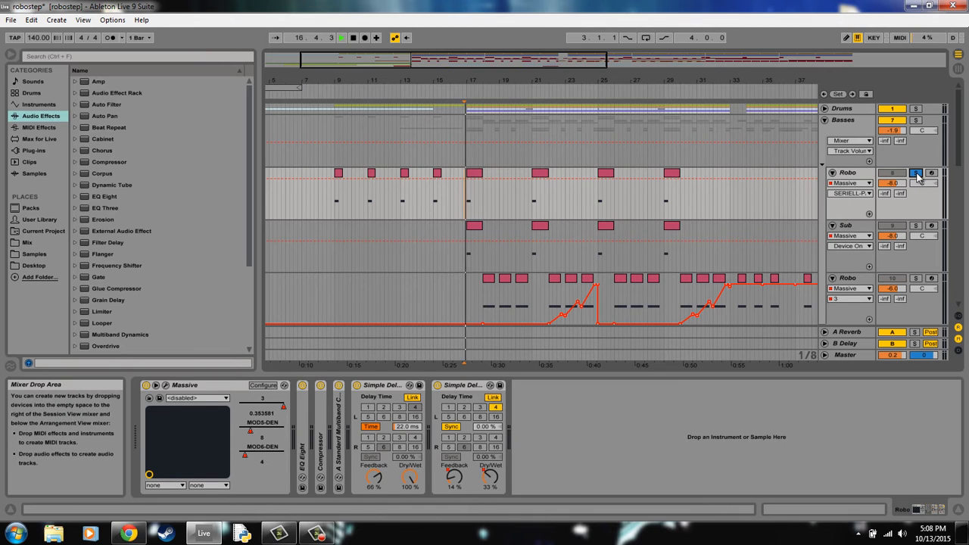
{"action": "key", "text": "space"}
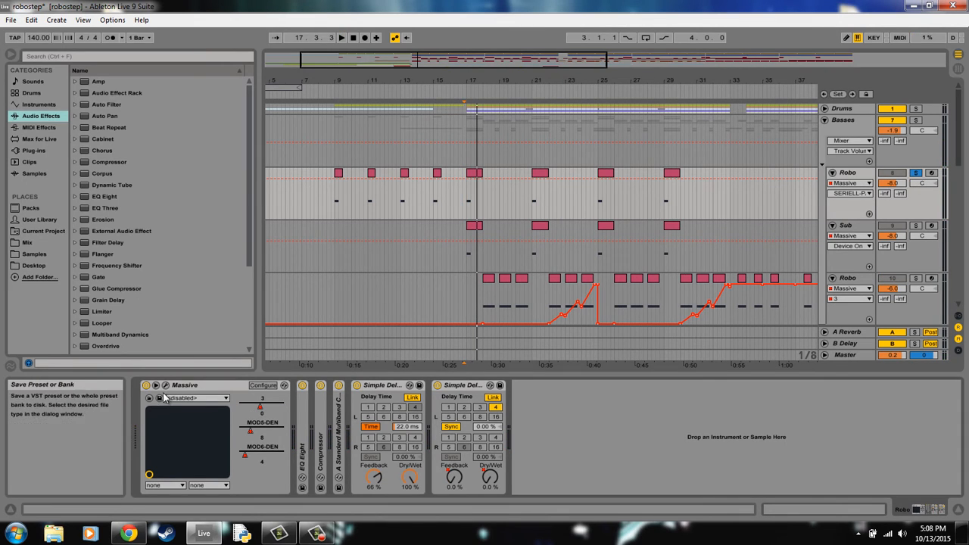
- Open the Massive synth on the soloed Robo track, arm the track and play a test note
{"action": "left_click", "coordinate": [205, 386]}
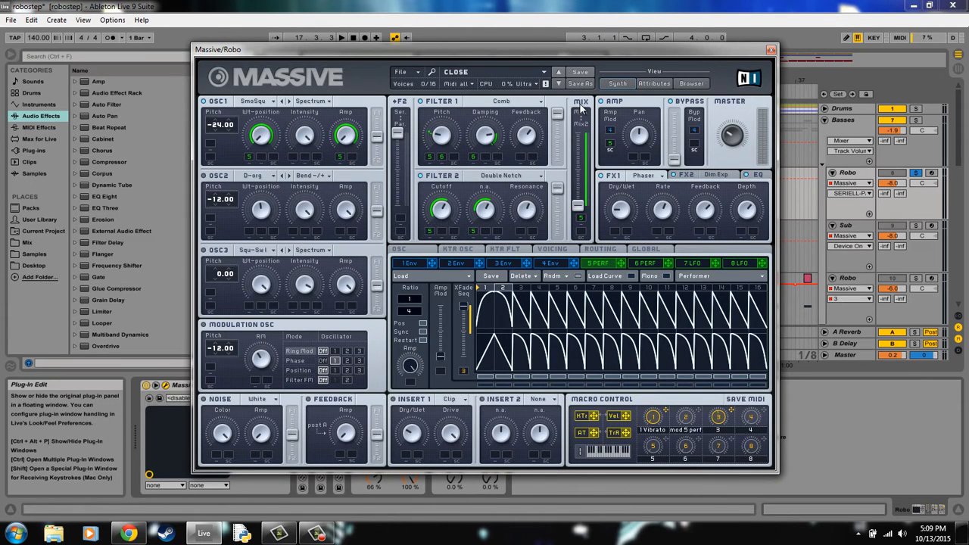
{"action": "left_click", "coordinate": [931, 173]}
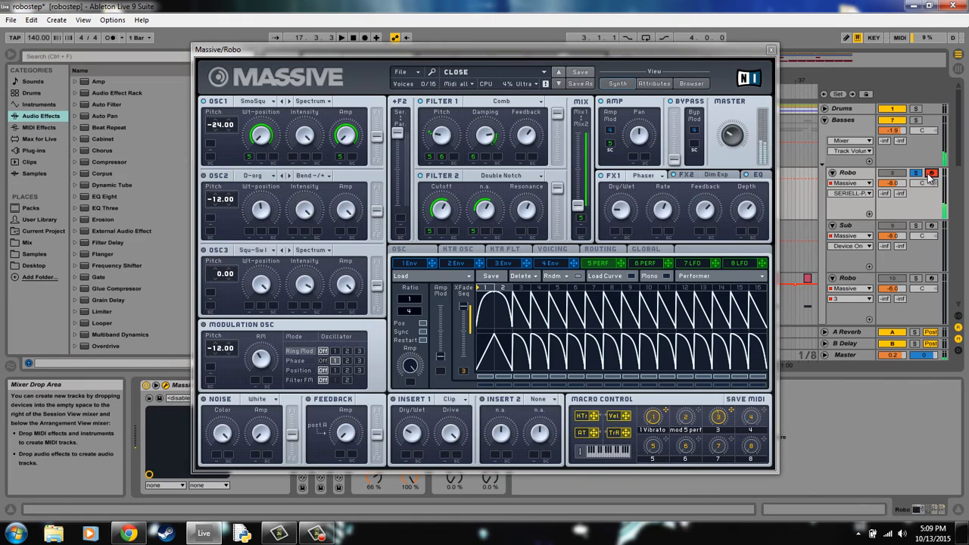
{"action": "key", "text": "z"}
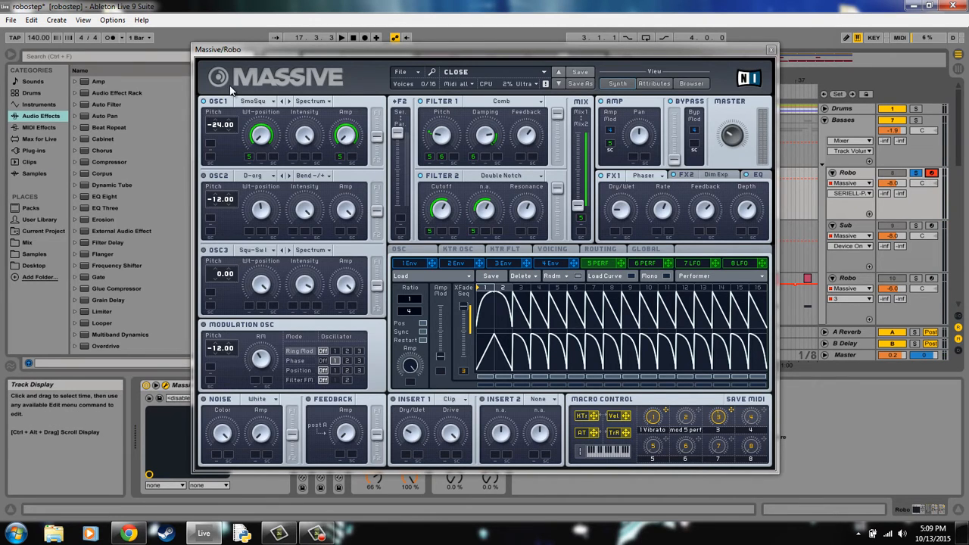
- Choose the Smooth Square wavetable for oscillator 1 in Massive
{"action": "left_click", "coordinate": [258, 103]}
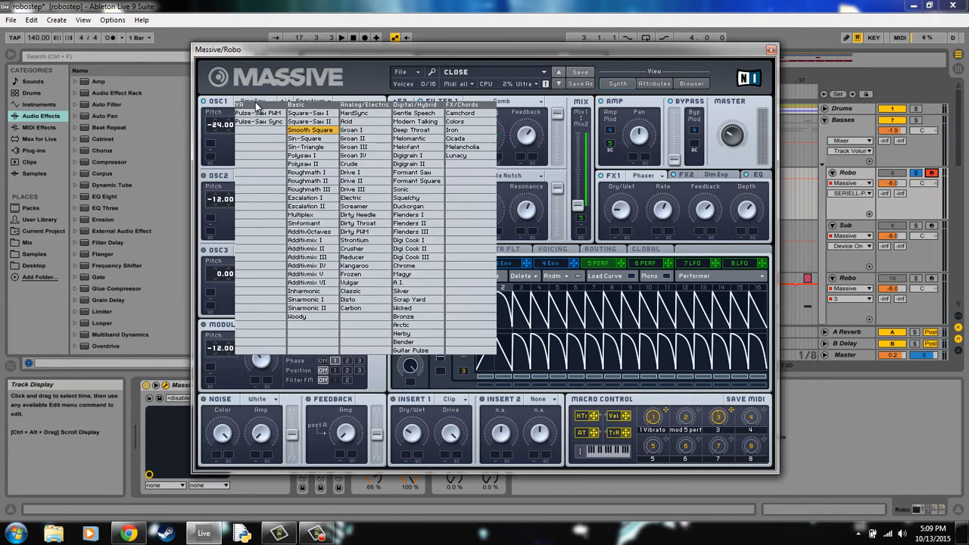
{"action": "left_click", "coordinate": [307, 130]}
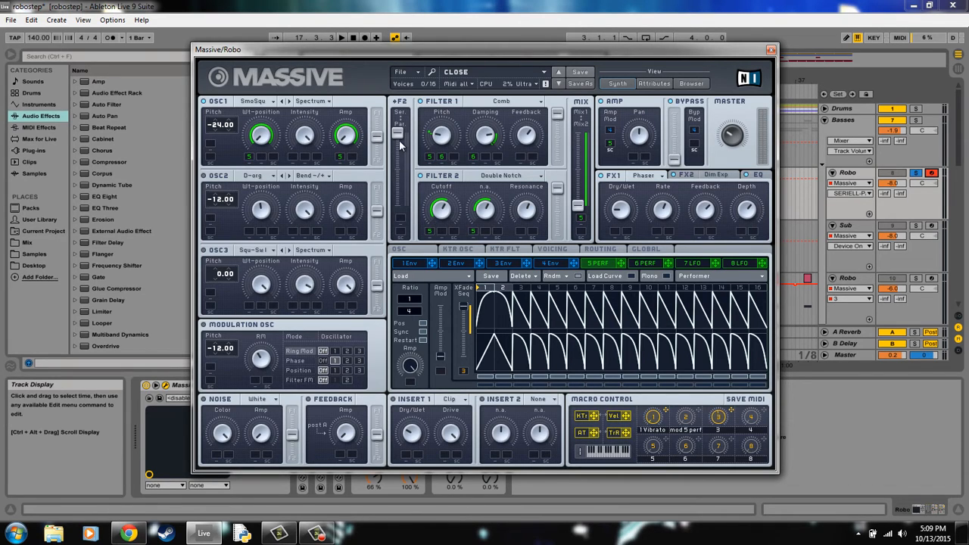
{"action": "mouse_move", "coordinate": [400, 138]}
{"action": "left_mouse_down"}
{"action": "mouse_move", "coordinate": [400, 214]}
{"action": "mouse_move", "coordinate": [415, 127]}
{"action": "left_mouse_up"}
- Set Massive's Filter 1 to Comb and Filter 2 to Double Notch
{"action": "left_click", "coordinate": [485, 104]}
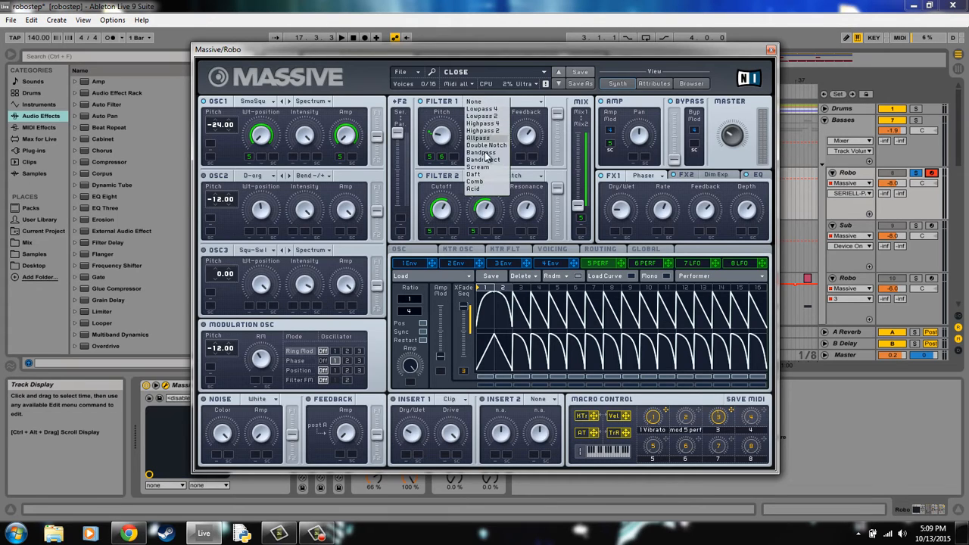
{"action": "left_click", "coordinate": [477, 181]}
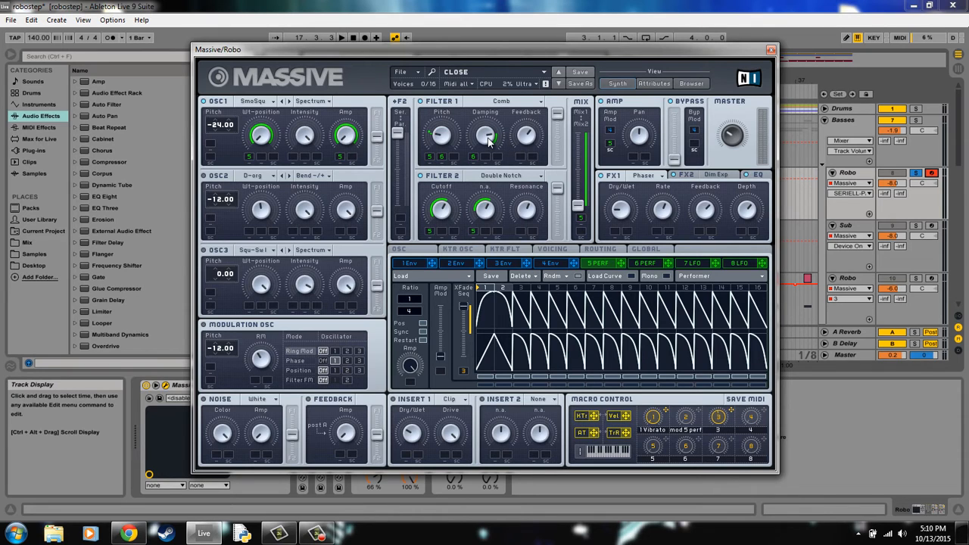
{"action": "left_click", "coordinate": [530, 177]}
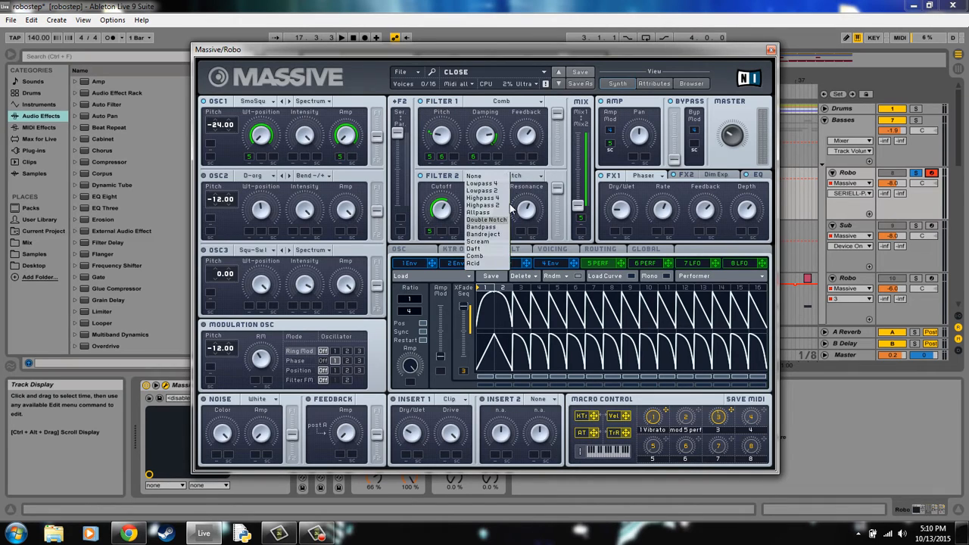
{"action": "left_click", "coordinate": [501, 221]}
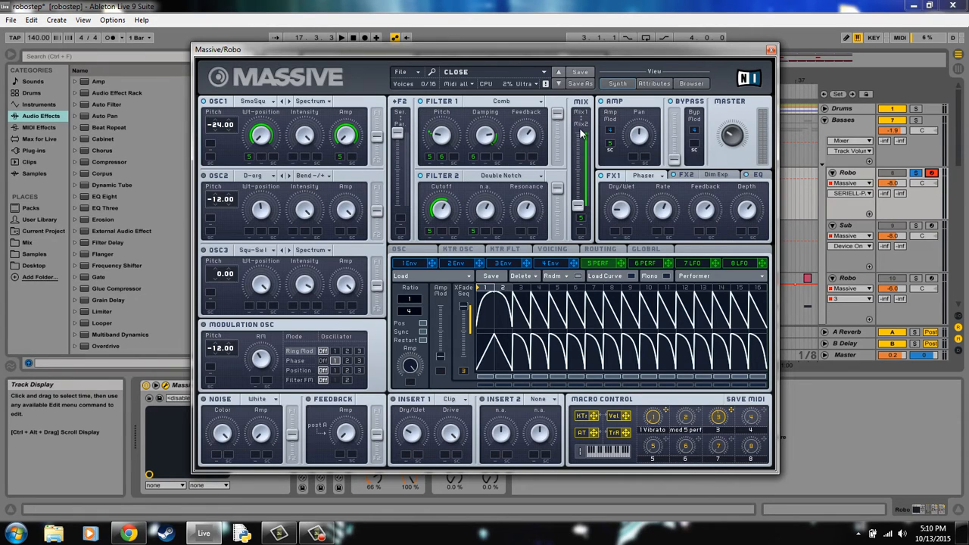
{"action": "left_click_drag", "start_coordinate": [581, 133], "coordinate": [588, 242]}
- Examine Massive's EQ settings and compare the patterns of performers 5 and 6
{"action": "left_click", "coordinate": [757, 178]}
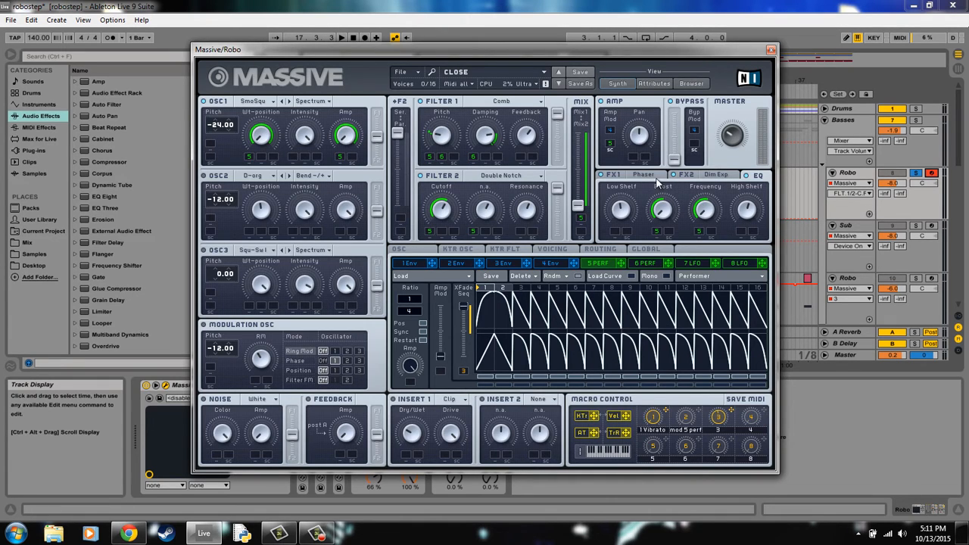
{"action": "left_click", "coordinate": [644, 263]}
{"action": "left_click", "coordinate": [607, 262]}
{"action": "left_click", "coordinate": [633, 265]}
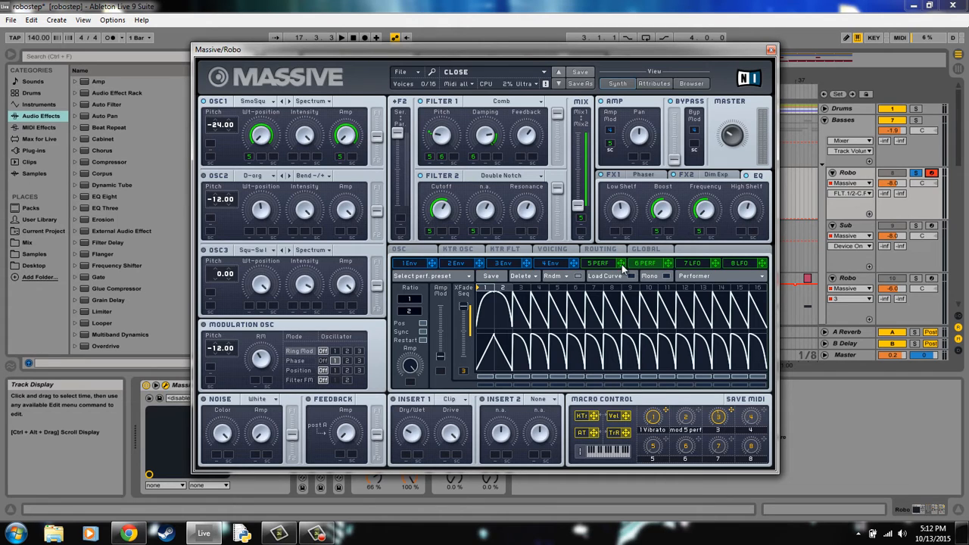
{"action": "left_click", "coordinate": [613, 265]}
{"action": "left_click", "coordinate": [636, 264]}
- Review Massive's FX1 Phaser, FX2 Dim Exp and EQ settings, and close the synth window
{"action": "left_click", "coordinate": [651, 177]}
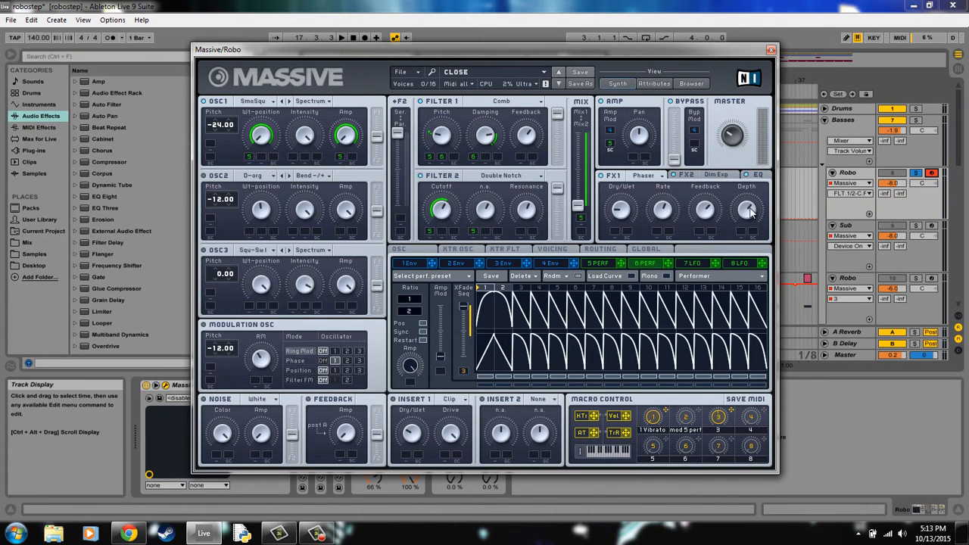
{"action": "left_click", "coordinate": [720, 177]}
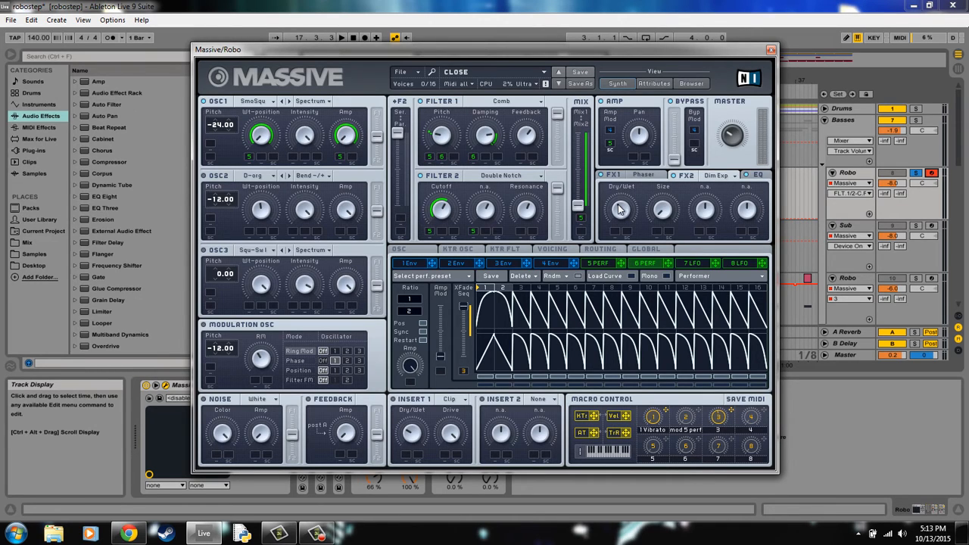
{"action": "left_click", "coordinate": [672, 213]}
{"action": "left_click", "coordinate": [756, 173]}
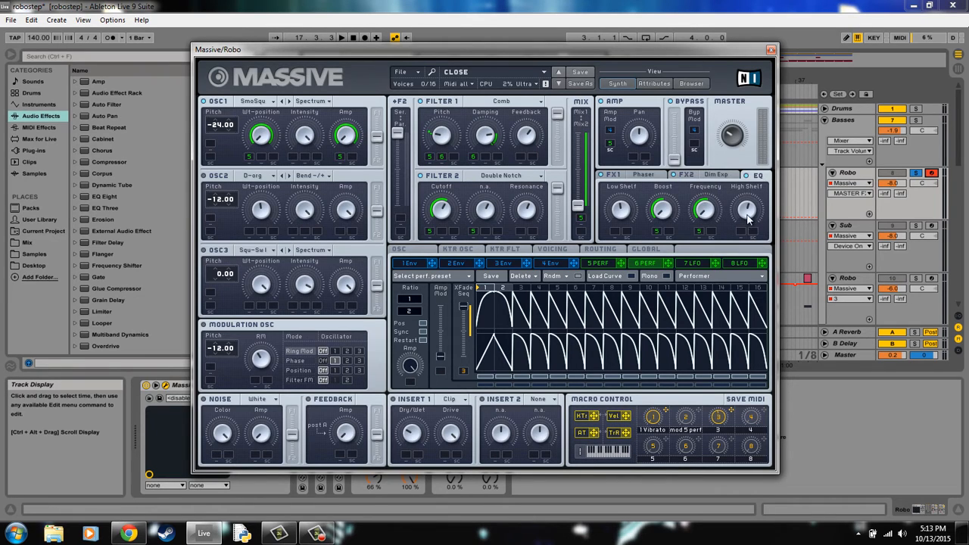
{"action": "left_click", "coordinate": [619, 212]}
{"action": "left_click", "coordinate": [747, 215]}
{"action": "left_click", "coordinate": [770, 50]}
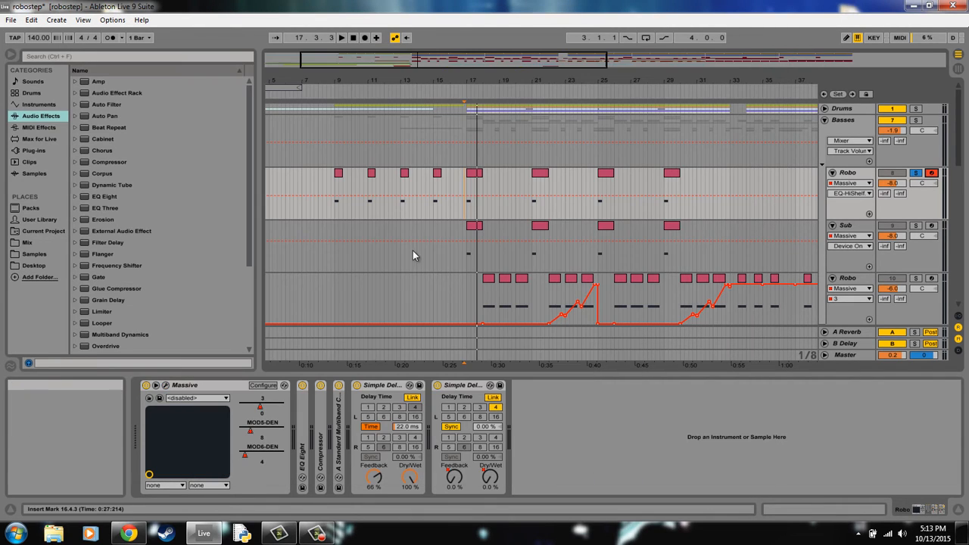
- Bypass every effect after Massive on the Robo track: EQ Eight, Compressor, multiband rack and both Simple Delays
{"action": "left_click", "coordinate": [321, 385]}
{"action": "left_click", "coordinate": [338, 385]}
{"action": "left_click", "coordinate": [357, 385]}
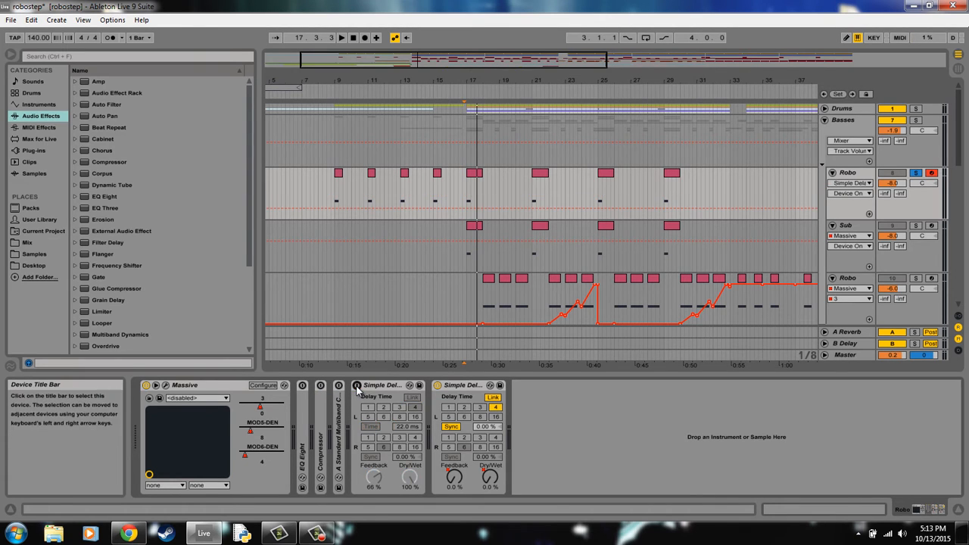
{"action": "left_click", "coordinate": [438, 385]}
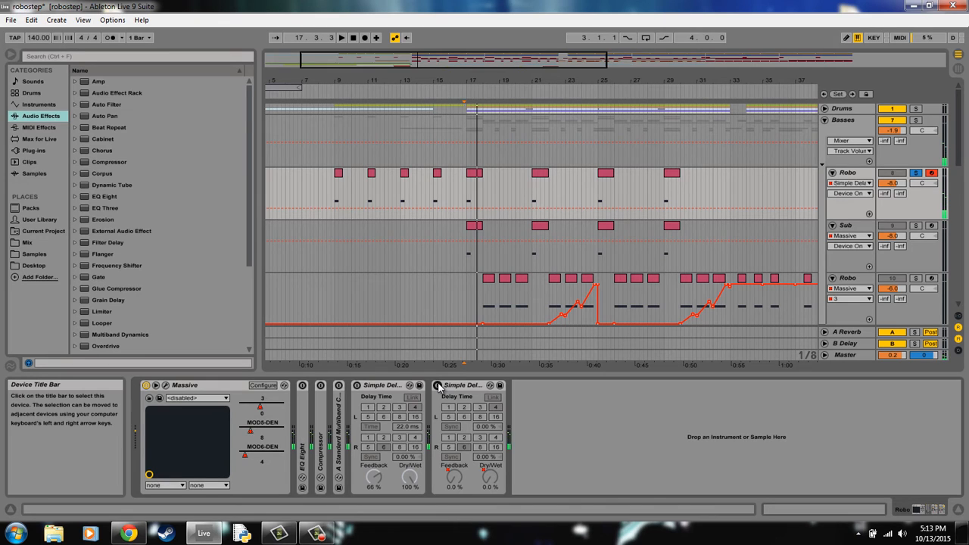
- Turn EQ Eight back on, expand it, check its bands and nudge the low-cut band 1 slightly higher in frequency
{"action": "left_click", "coordinate": [302, 385]}
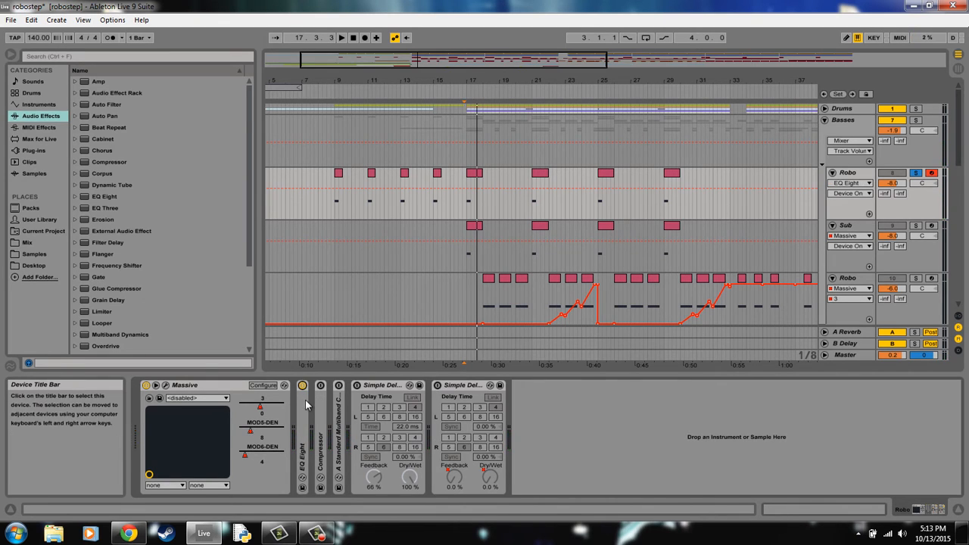
{"action": "double_click", "coordinate": [306, 405]}
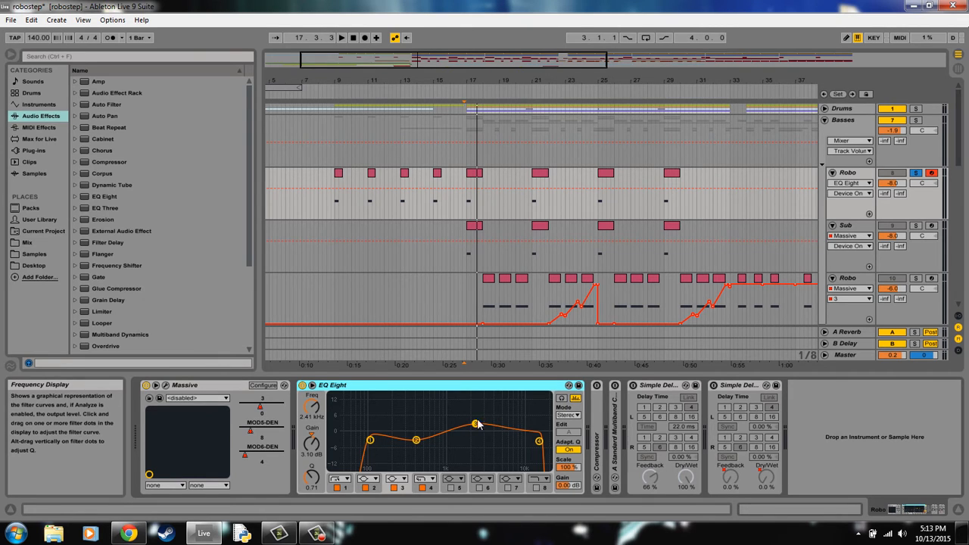
{"action": "left_click", "coordinate": [370, 441]}
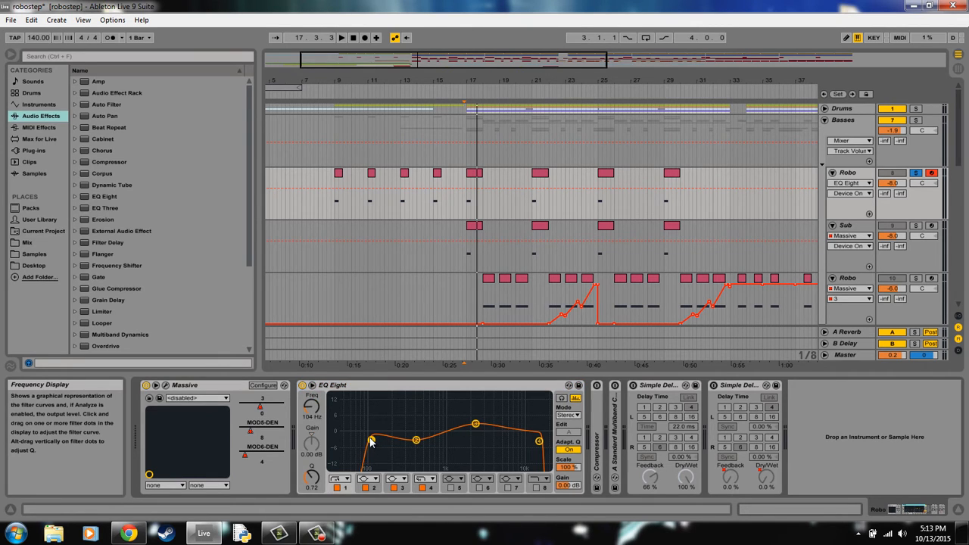
{"action": "left_click_drag", "start_coordinate": [371, 441], "coordinate": [372, 438]}
{"action": "left_click", "coordinate": [416, 441]}
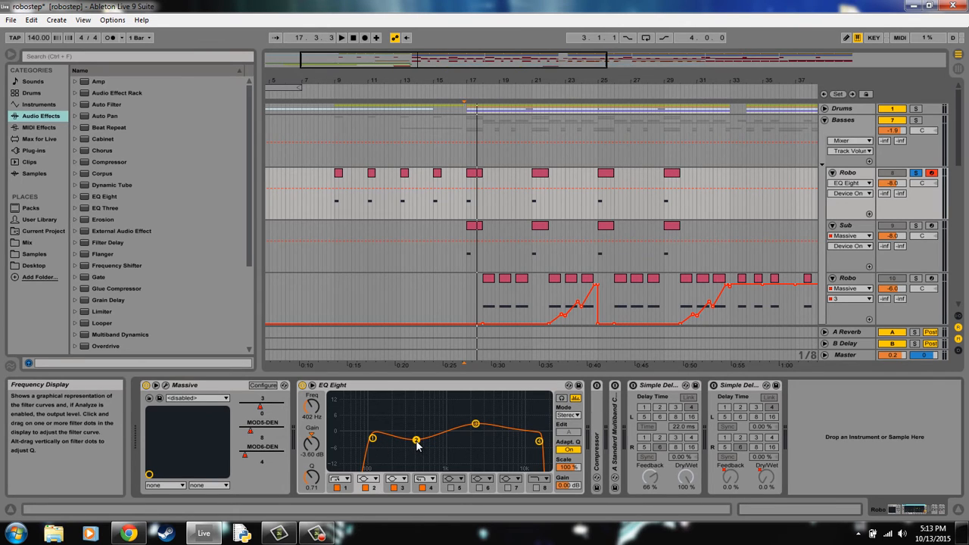
{"action": "left_click", "coordinate": [539, 440]}
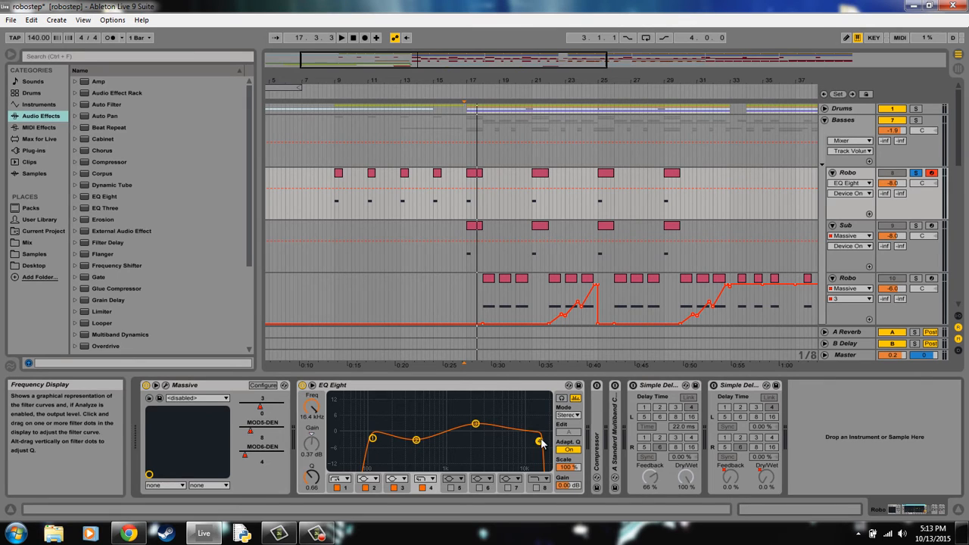
- Collapse EQ Eight and expand the Compressor on the Robo track
{"action": "double_click", "coordinate": [520, 390]}
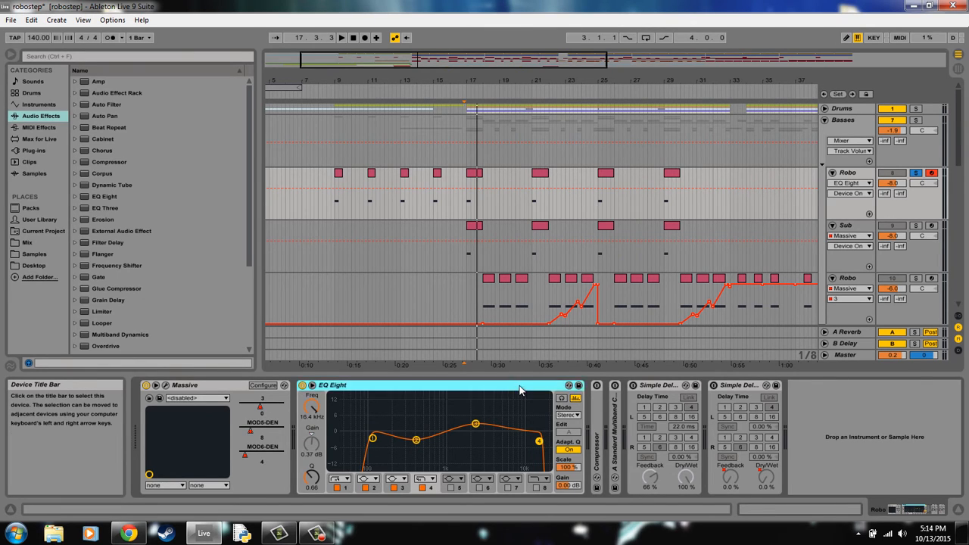
{"action": "double_click", "coordinate": [325, 421]}
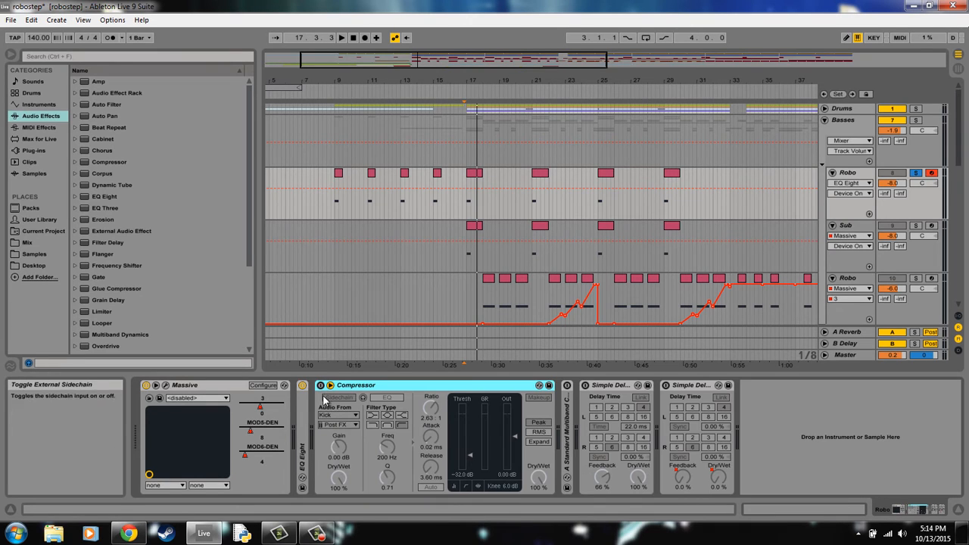
- Turn the Compressor and A Standard Multiband Comp back on, collapsing the Compressor and expanding the multiband device
{"action": "left_click", "coordinate": [338, 398]}
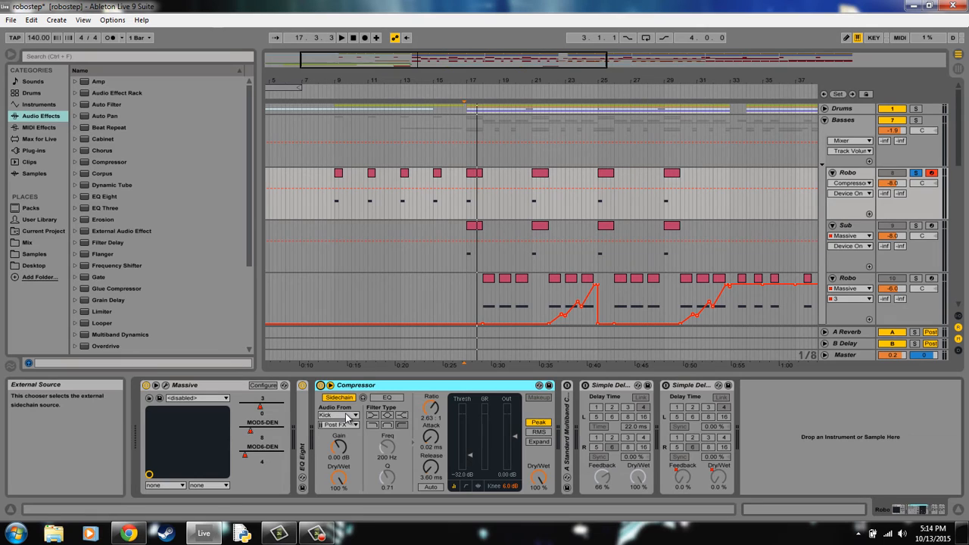
{"action": "double_click", "coordinate": [439, 387]}
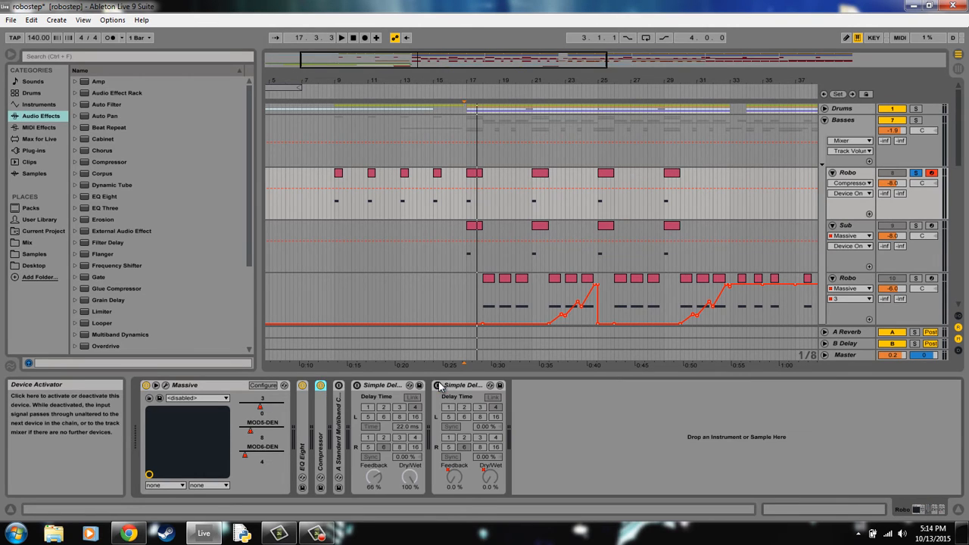
{"action": "left_click", "coordinate": [342, 395]}
{"action": "double_click", "coordinate": [343, 407]}
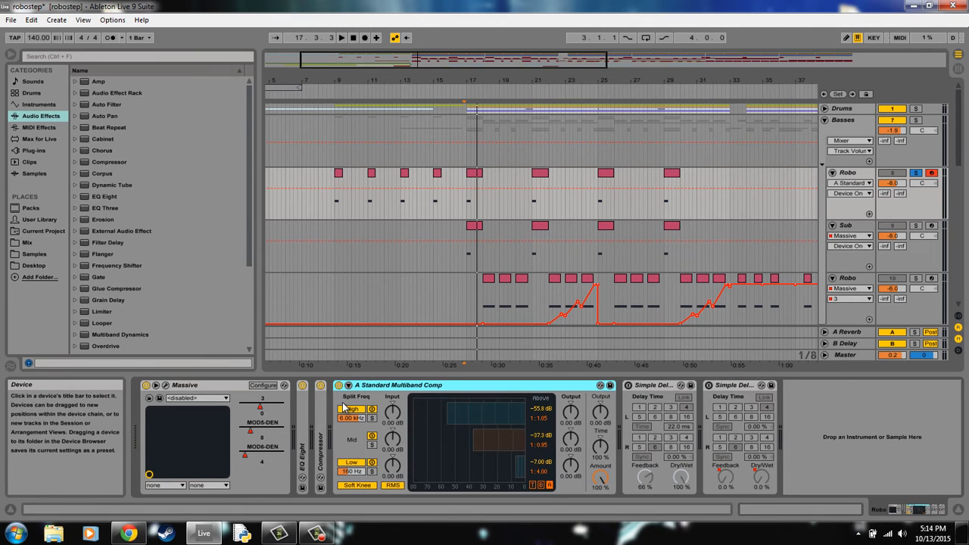
- Add a second Multiband Dynamics preset, A Standard Multiband Comp, after the existing one and set its High band to about -55 dB, ratio 1:1.50
{"action": "scroll", "coordinate": [250, 273], "scroll_direction": "down", "scroll_amount": 5}
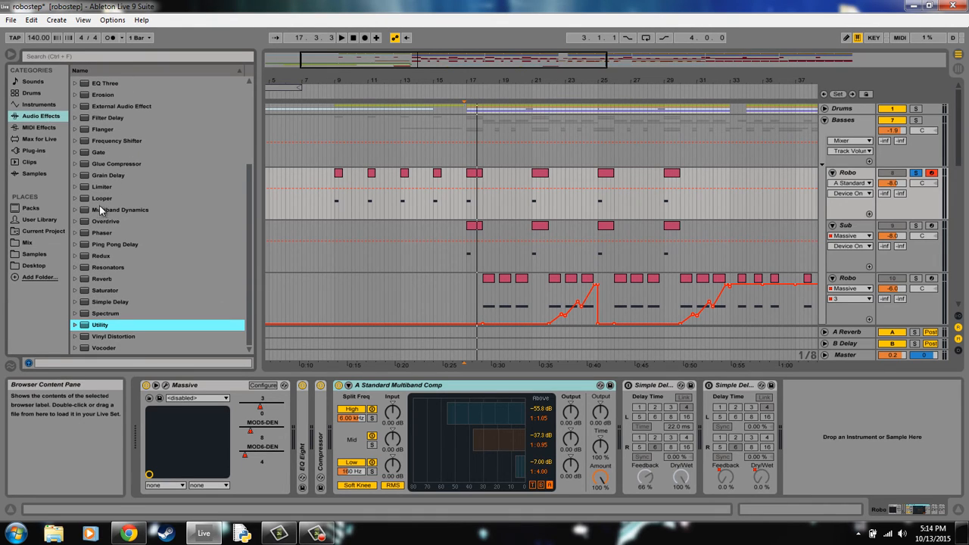
{"action": "left_click", "coordinate": [76, 210]}
{"action": "left_click", "coordinate": [181, 222]}
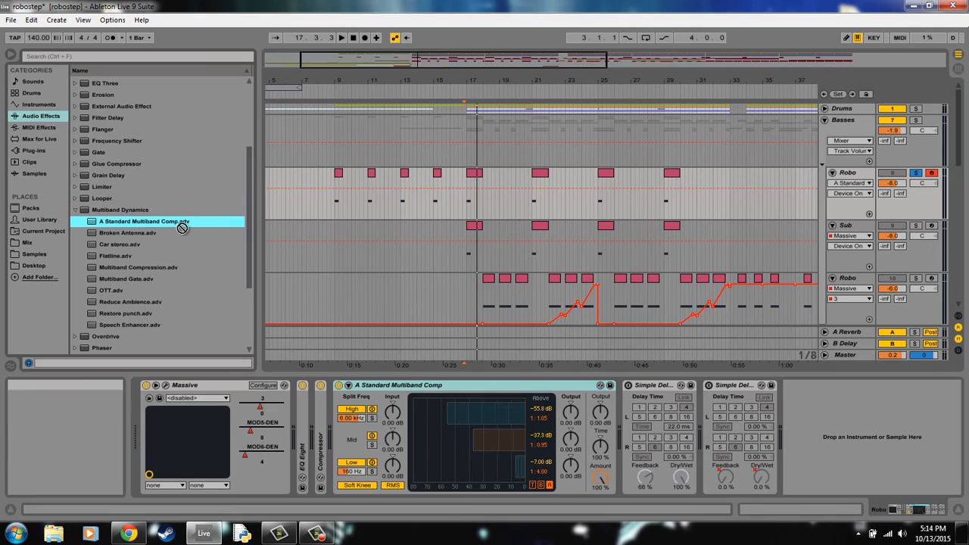
{"action": "left_click_drag", "start_coordinate": [615, 430], "coordinate": [622, 431]}
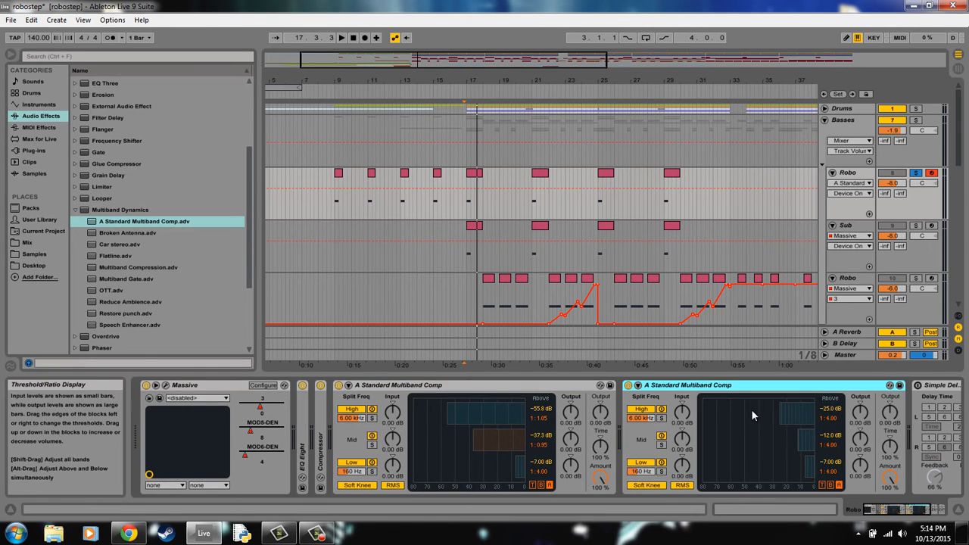
{"action": "mouse_move", "coordinate": [779, 414]}
{"action": "left_mouse_down"}
{"action": "mouse_move", "coordinate": [737, 414]}
{"action": "mouse_move", "coordinate": [781, 414]}
{"action": "left_mouse_up"}
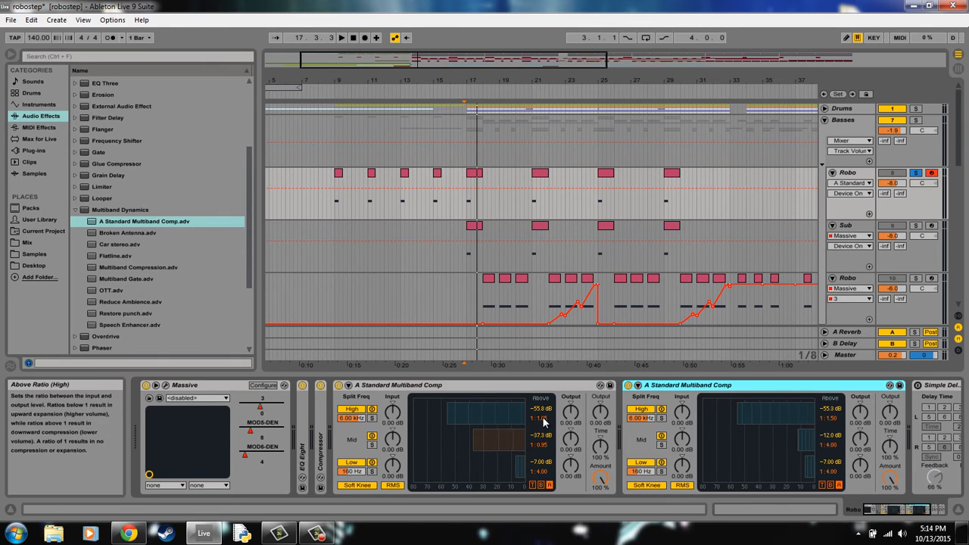
- Delete the second A Standard Multiband Comp from the Robo track's device chain
{"action": "right_click", "coordinate": [710, 386]}
{"action": "left_click", "coordinate": [702, 386]}
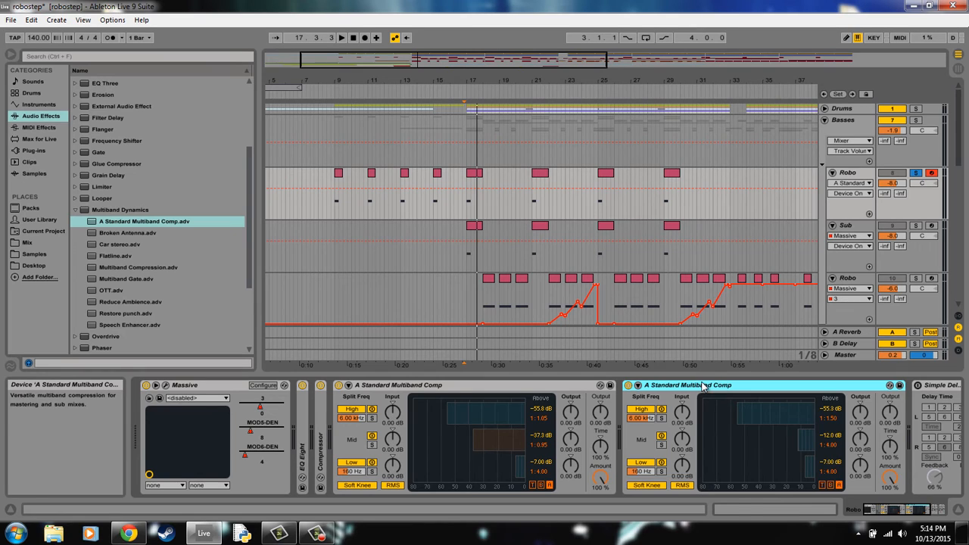
{"action": "key", "text": "Delete"}
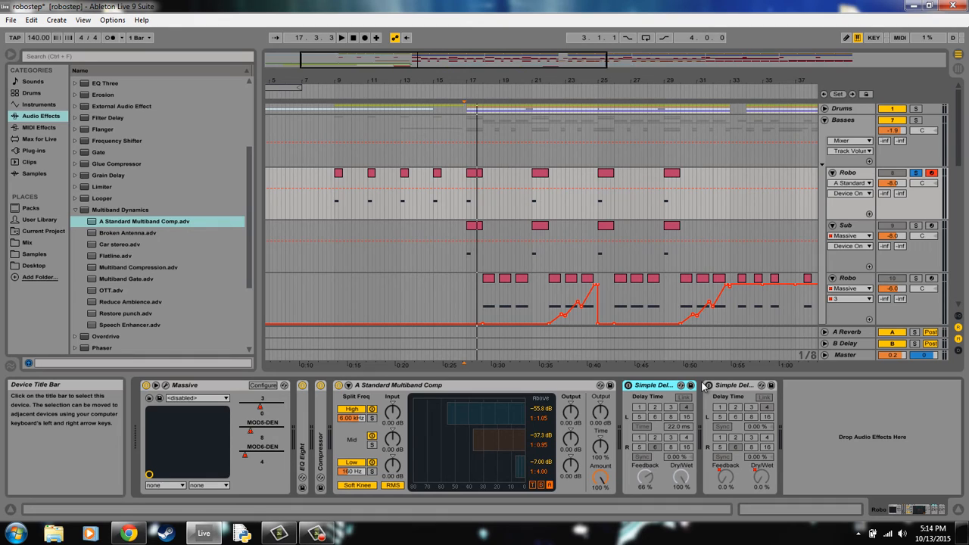
- Turn on the first Simple Delay, check its Link and 22.0 ms Time settings, and set its feedback to 62%
{"action": "left_click", "coordinate": [654, 388]}
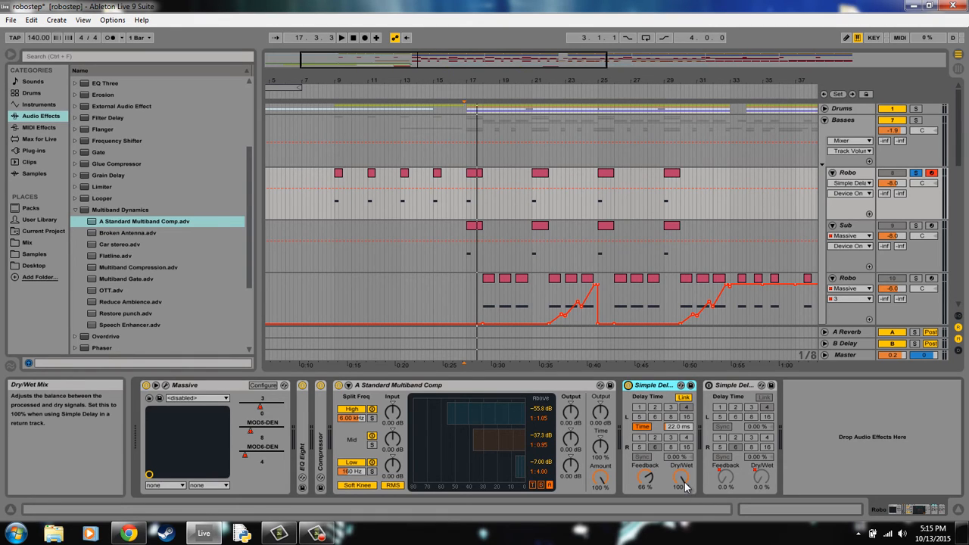
{"action": "right_click", "coordinate": [683, 397]}
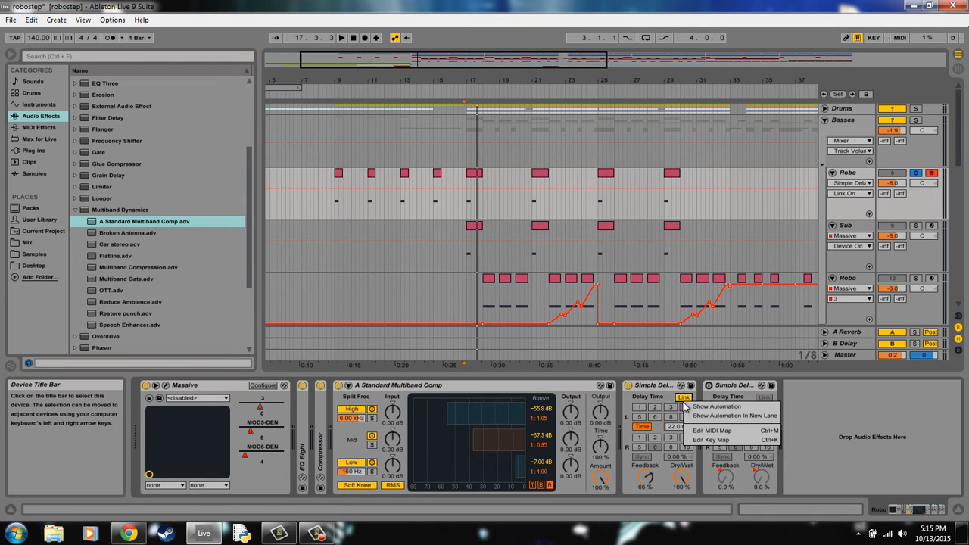
{"action": "left_click", "coordinate": [683, 403]}
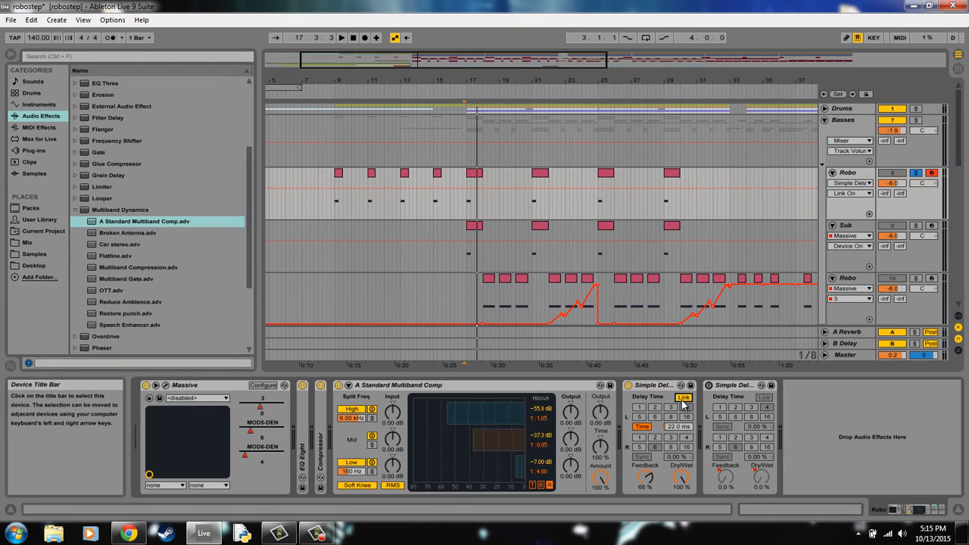
{"action": "left_click", "coordinate": [641, 426]}
{"action": "left_click", "coordinate": [642, 427]}
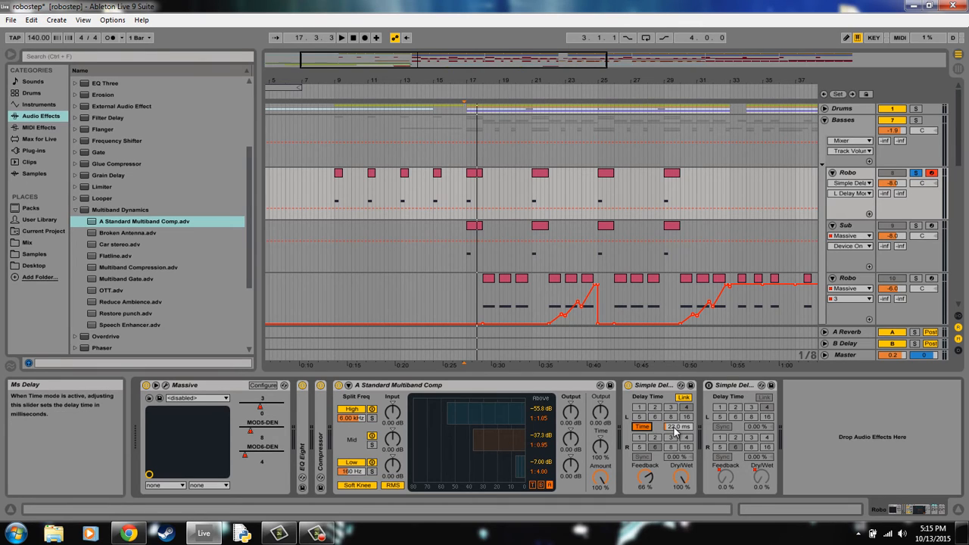
{"action": "left_click_drag", "start_coordinate": [676, 428], "coordinate": [676, 427]}
{"action": "left_click_drag", "start_coordinate": [647, 477], "coordinate": [647, 478]}
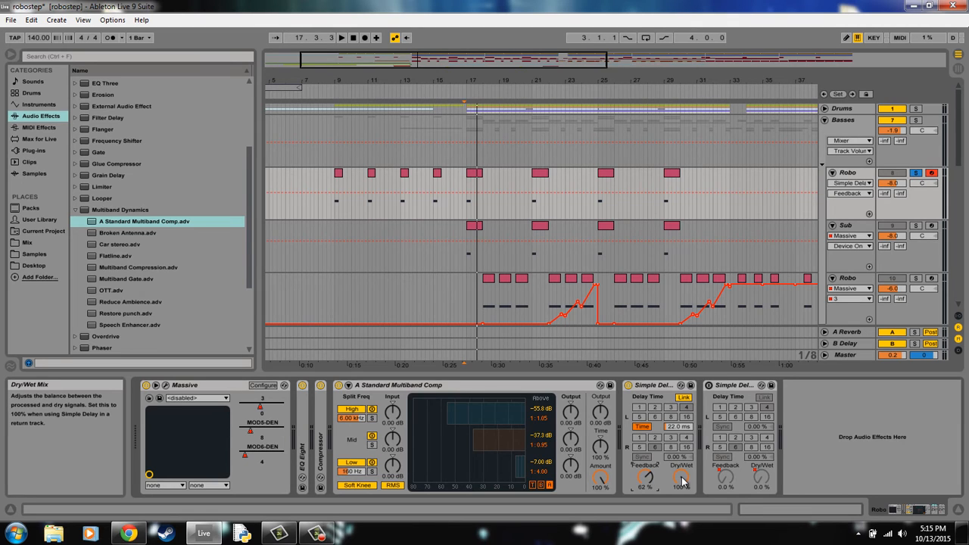
- Audition a bass note with the first Simple Delay on and bypassed, leaving the delay on
{"action": "key", "text": "a"}
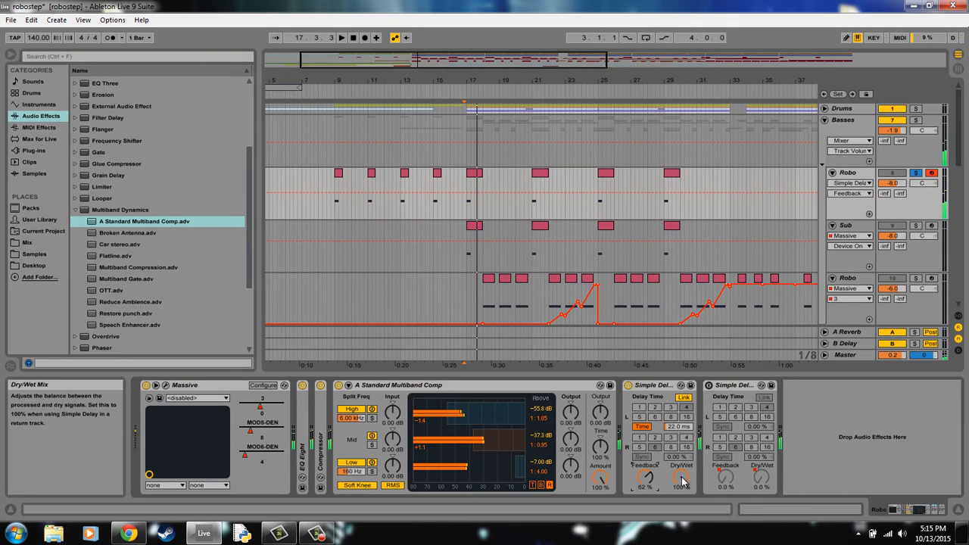
{"action": "left_click", "coordinate": [628, 385]}
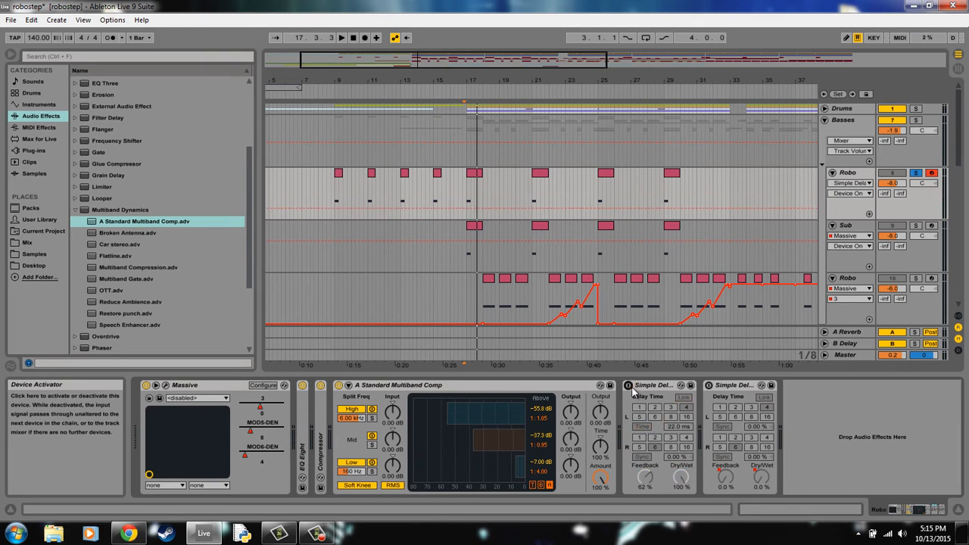
{"action": "key", "text": "a"}
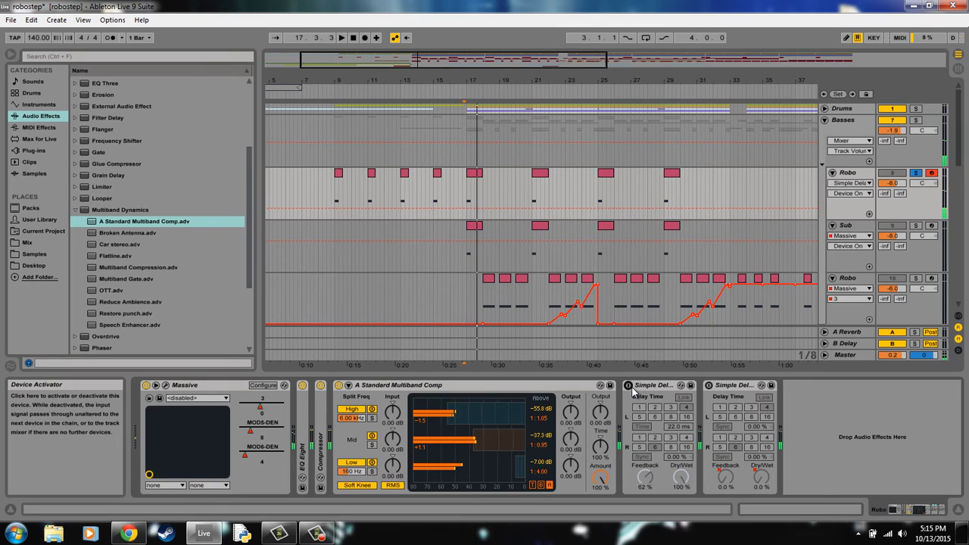
{"action": "left_click", "coordinate": [629, 386]}
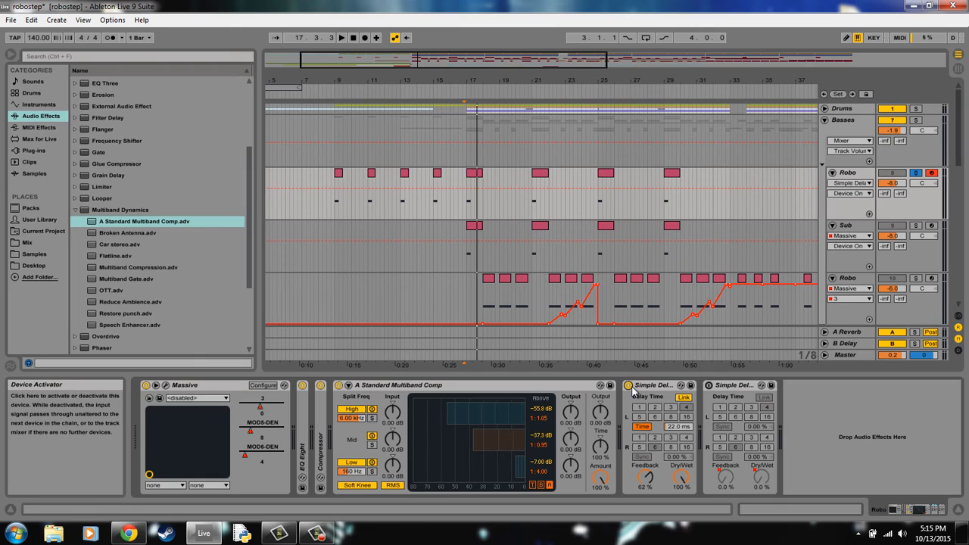
- Turn on and collapse the second Simple Delay, and briefly play the arrangement from just before bar 9
{"action": "left_click", "coordinate": [710, 386]}
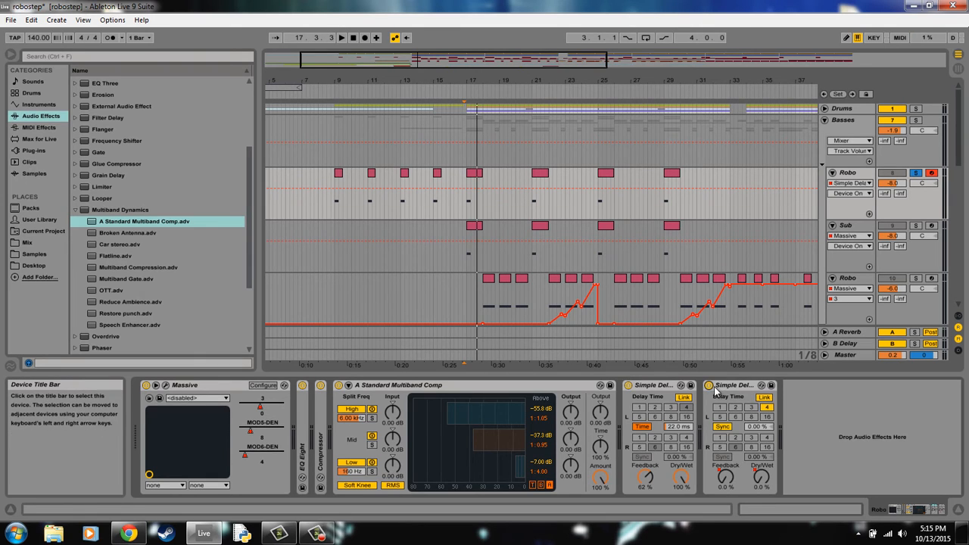
{"action": "double_click", "coordinate": [721, 385]}
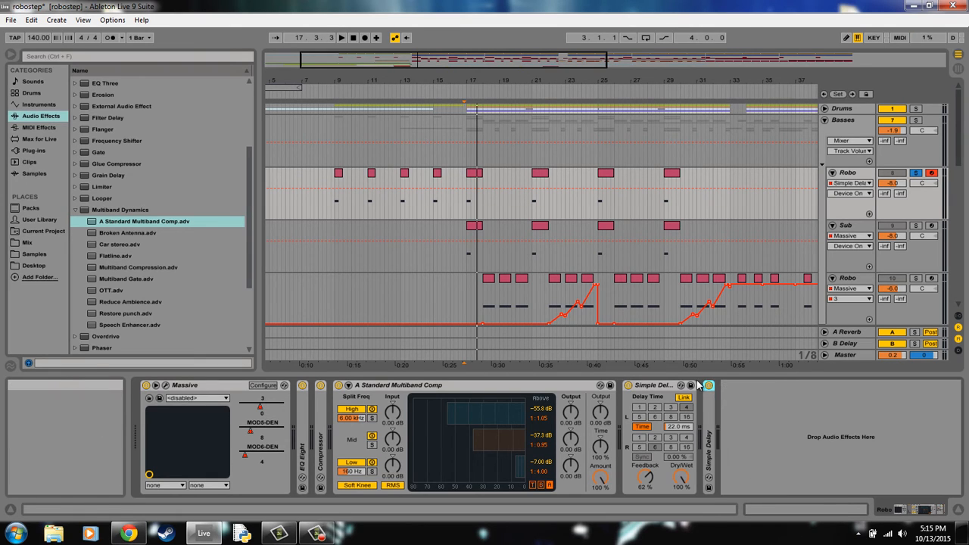
{"action": "left_click", "coordinate": [336, 203]}
{"action": "key", "text": "space"}
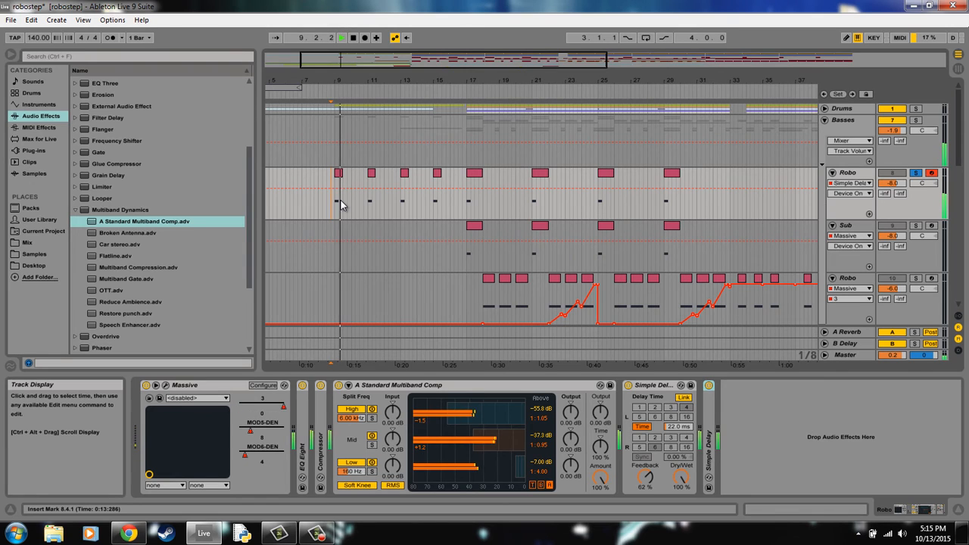
{"action": "key", "text": "space"}
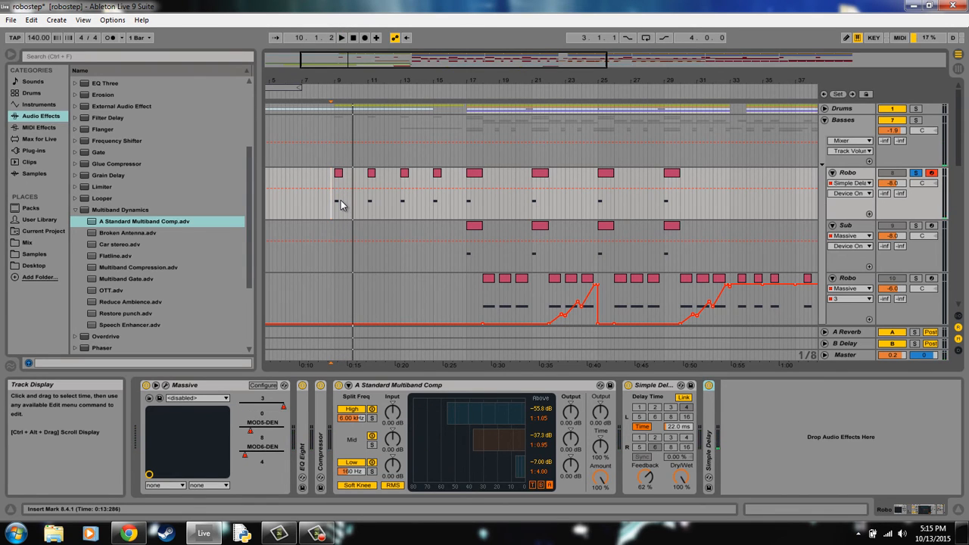
- Collapse A Standard Multiband Comp and the first Simple Delay on the Robo track
{"action": "double_click", "coordinate": [443, 386]}
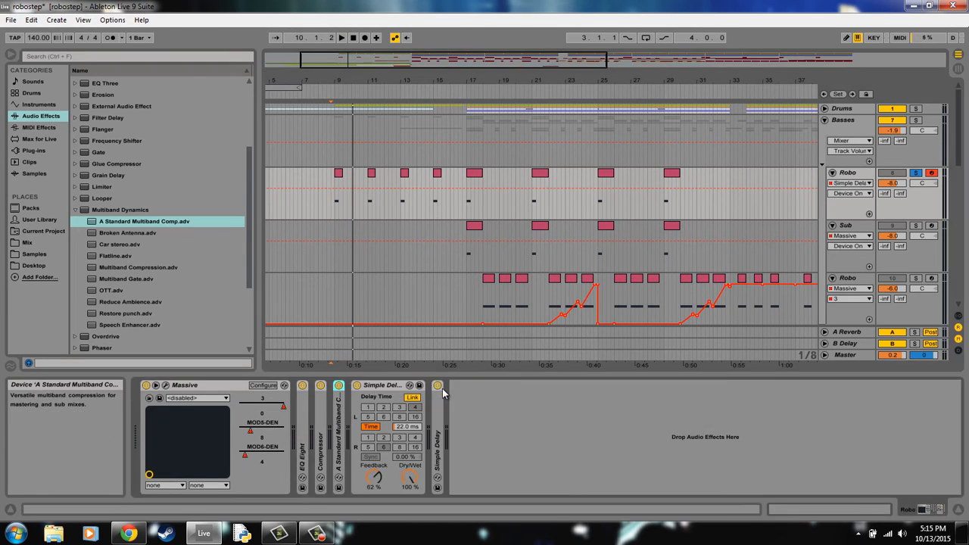
{"action": "double_click", "coordinate": [401, 386]}
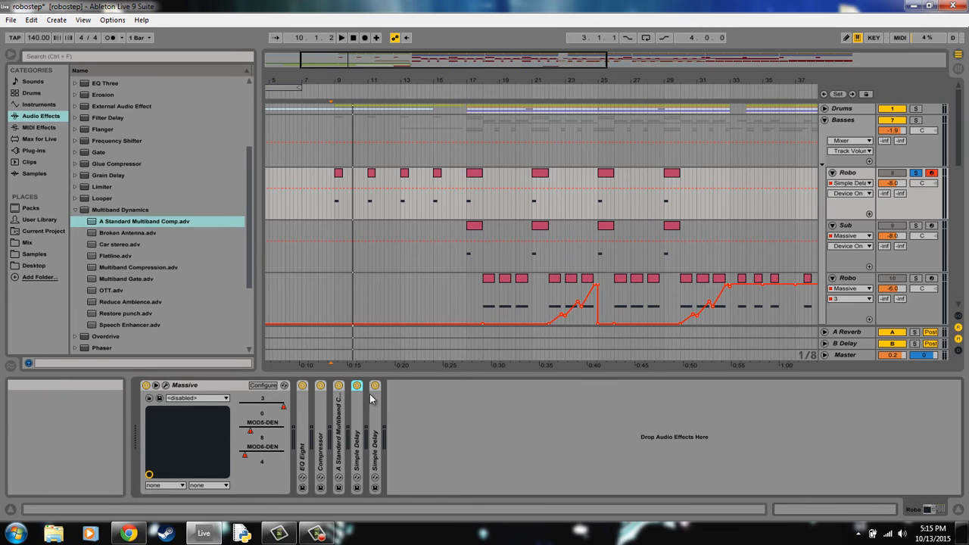
- Reopen Massive on the Robo track and review its Voicing and OSC settings
{"action": "left_click", "coordinate": [167, 386]}
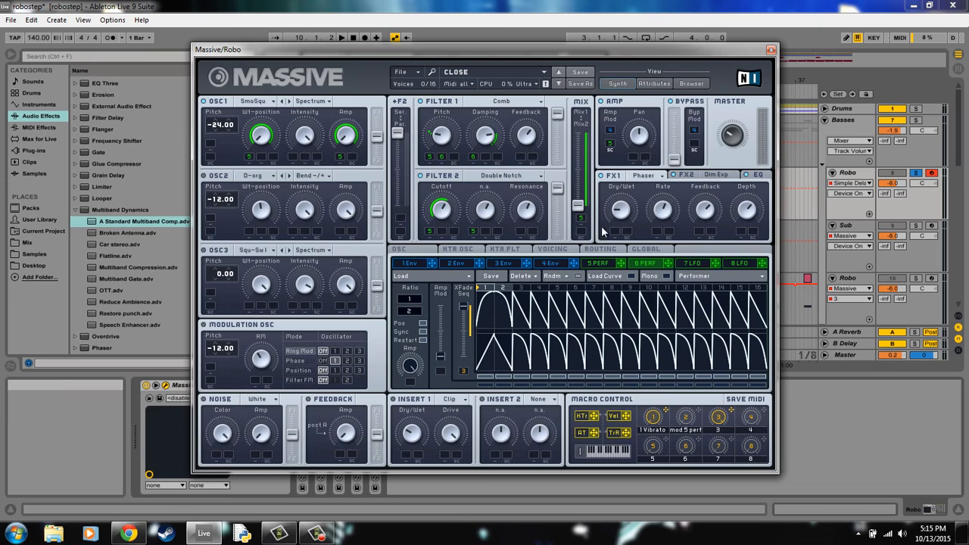
{"action": "left_click", "coordinate": [572, 253]}
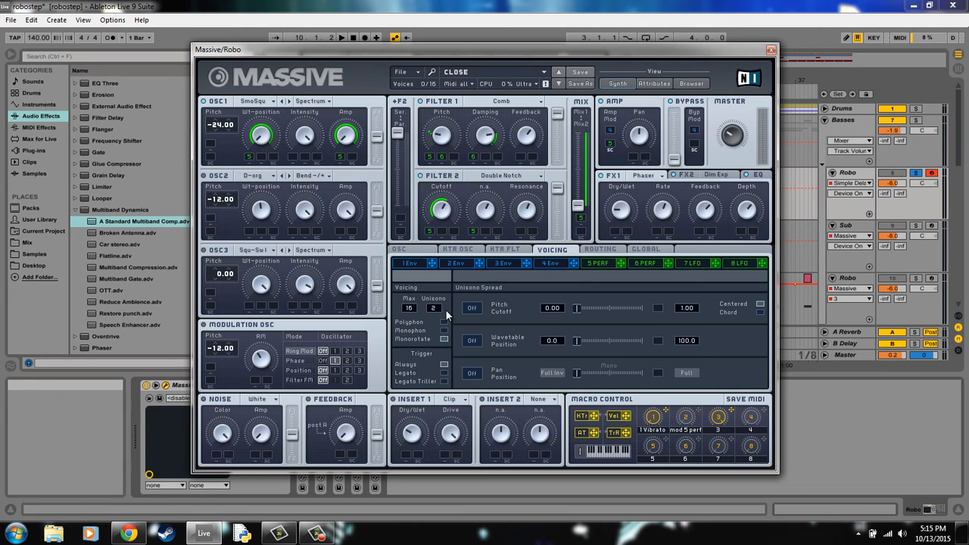
{"action": "left_click", "coordinate": [421, 252]}
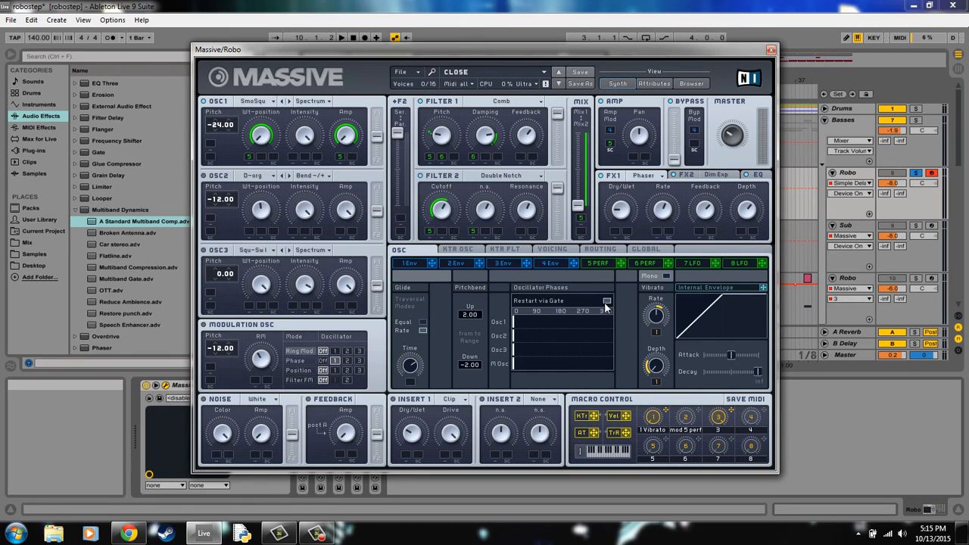
{"action": "left_click", "coordinate": [555, 249]}
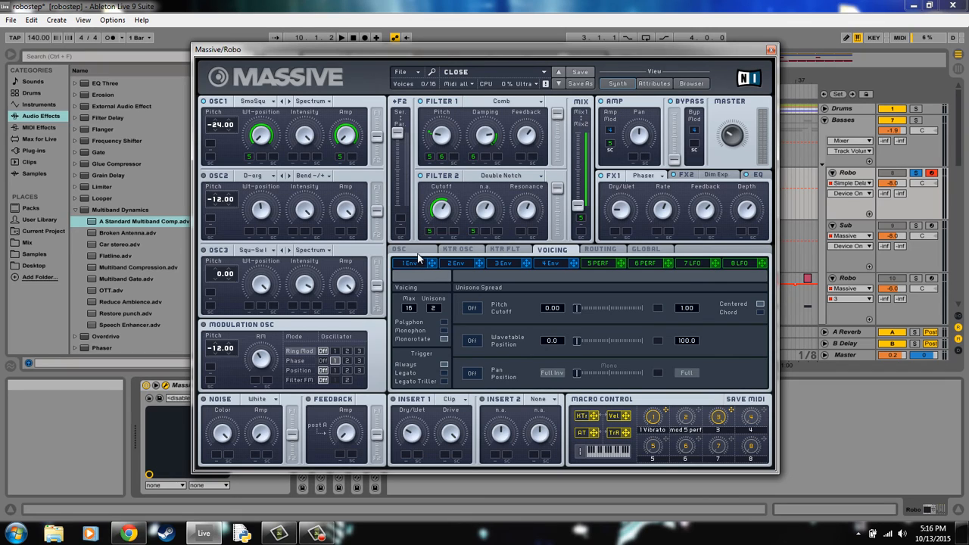
- Turn Phase off in Massive's modulation oscillator, apply Ring Mod to oscillator 1, and close the synth window
{"action": "left_click", "coordinate": [294, 360]}
{"action": "left_click", "coordinate": [323, 360]}
{"action": "left_click", "coordinate": [333, 351]}
{"action": "left_click", "coordinate": [770, 48]}
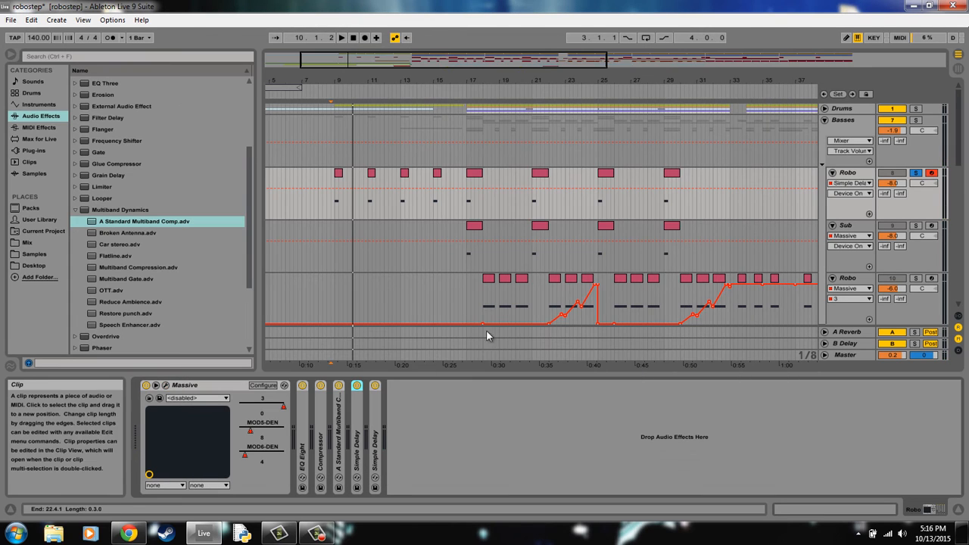
- Expand the first Simple Delay and bypass the second Simple Delay on the Robo track
{"action": "double_click", "coordinate": [359, 419]}
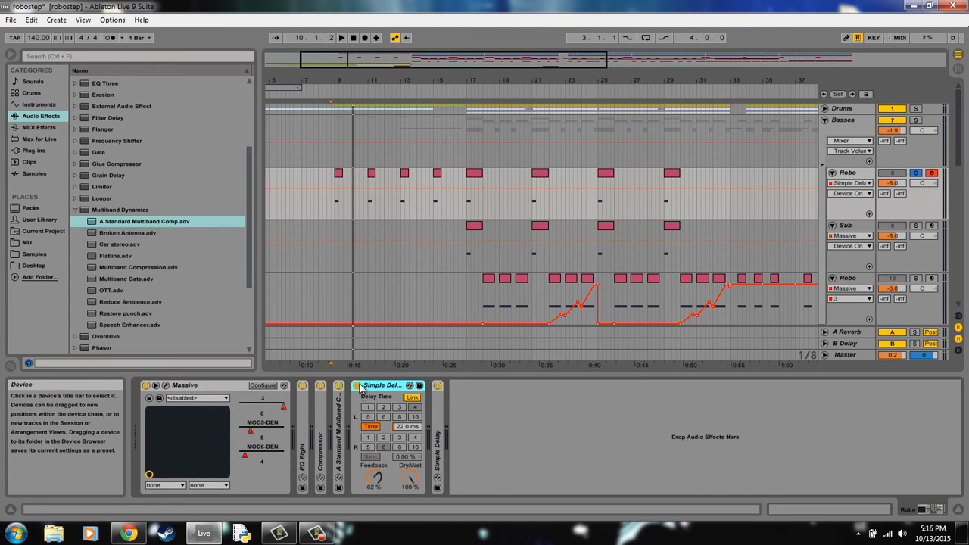
{"action": "left_click", "coordinate": [437, 386]}
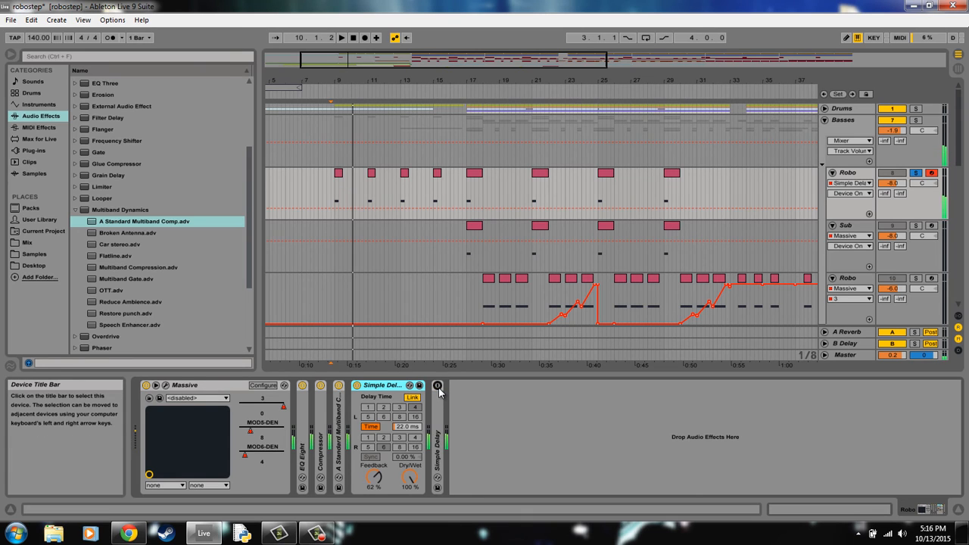
- Reopen Massive and sweep the modulation oscillator's RM amount to audition the ring modulation
{"action": "left_click", "coordinate": [166, 386]}
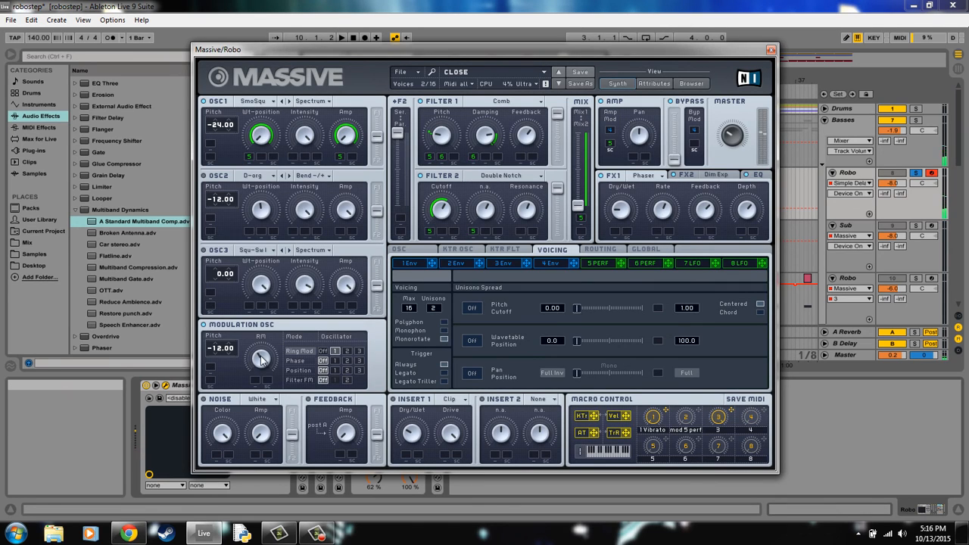
{"action": "left_click_drag", "start_coordinate": [260, 358], "coordinate": [261, 317]}
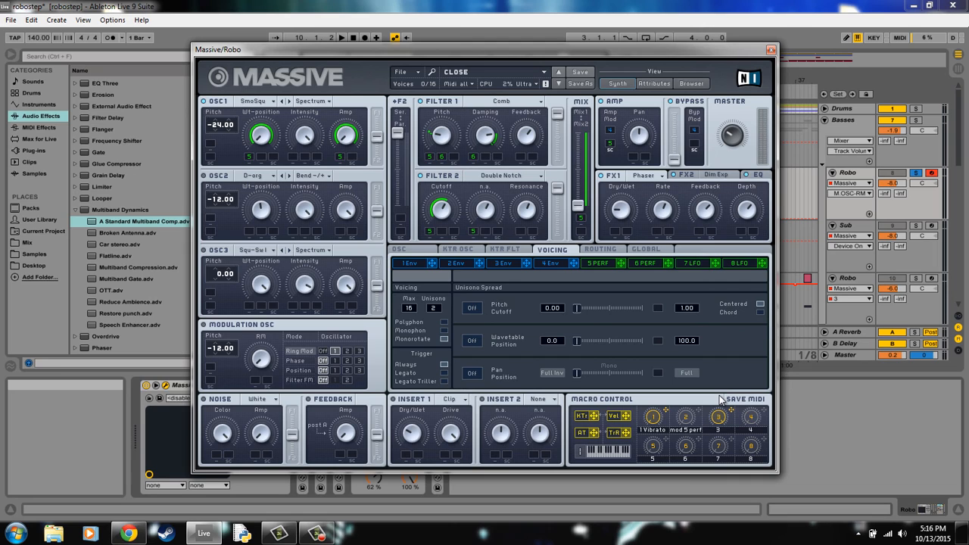
- Compare the performer curves and ratios of 5 PERF and 6 PERF in Massive
{"action": "left_click", "coordinate": [609, 264]}
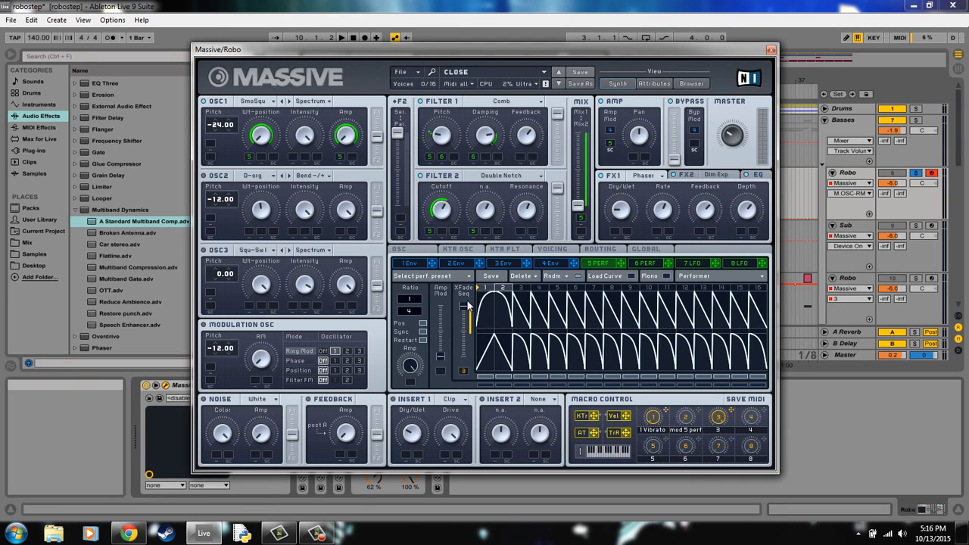
{"action": "left_click", "coordinate": [642, 263]}
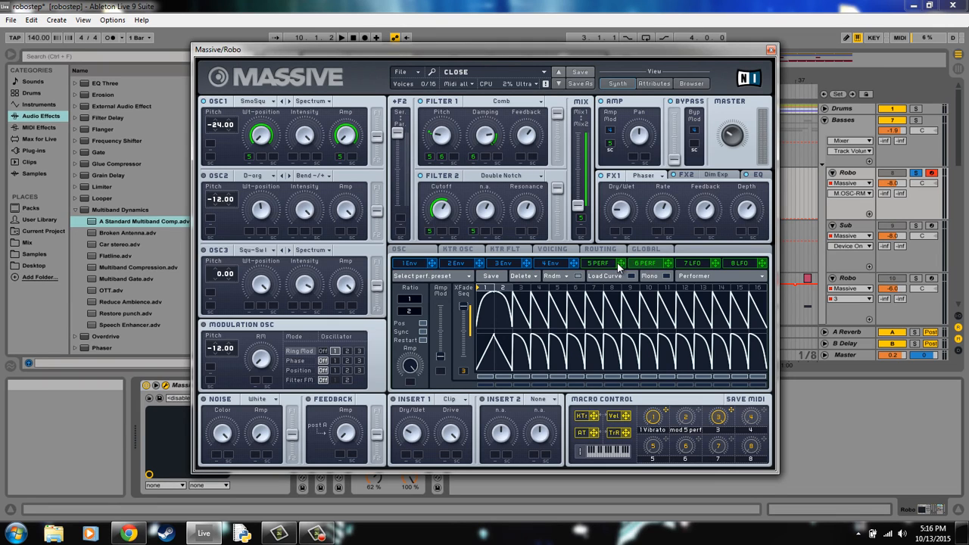
{"action": "left_click", "coordinate": [607, 263]}
{"action": "left_click", "coordinate": [637, 263]}
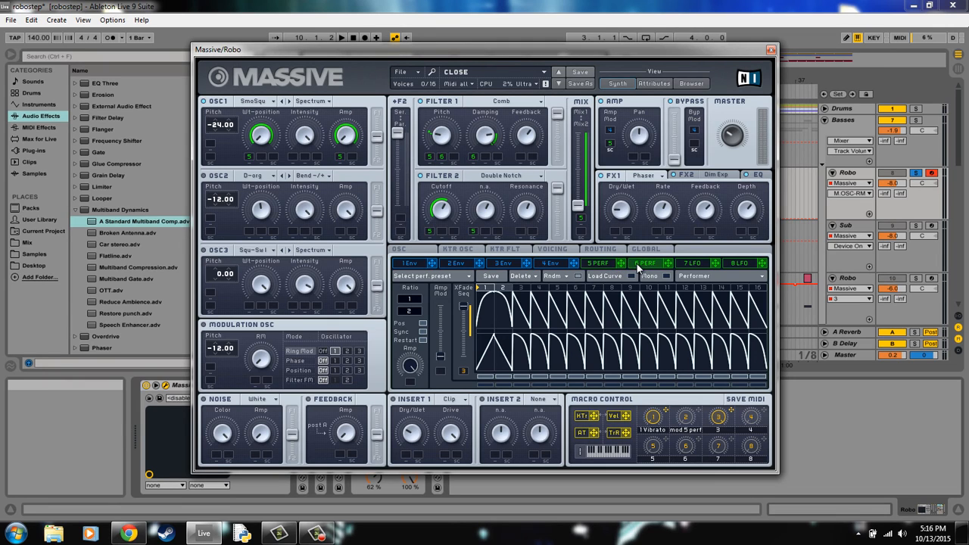
{"action": "left_click", "coordinate": [596, 264]}
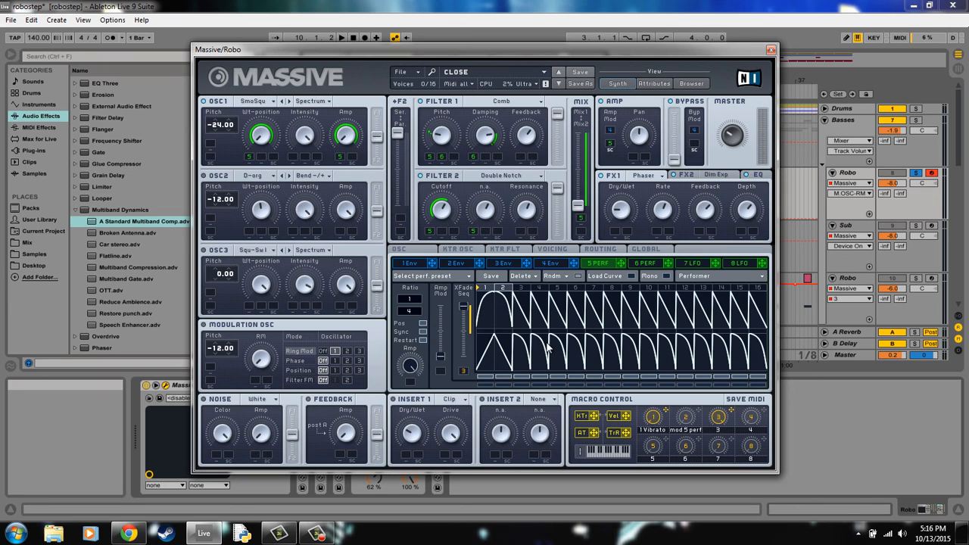
- Audition a note while adjusting macro control 3, demonstrate routing 5 PERF to the Amp modulation slot, and close Massive
{"action": "key", "text": "a"}
{"action": "left_click", "coordinate": [721, 417]}
{"action": "left_click_drag", "start_coordinate": [620, 263], "coordinate": [617, 138]}
{"action": "left_click", "coordinate": [772, 50]}
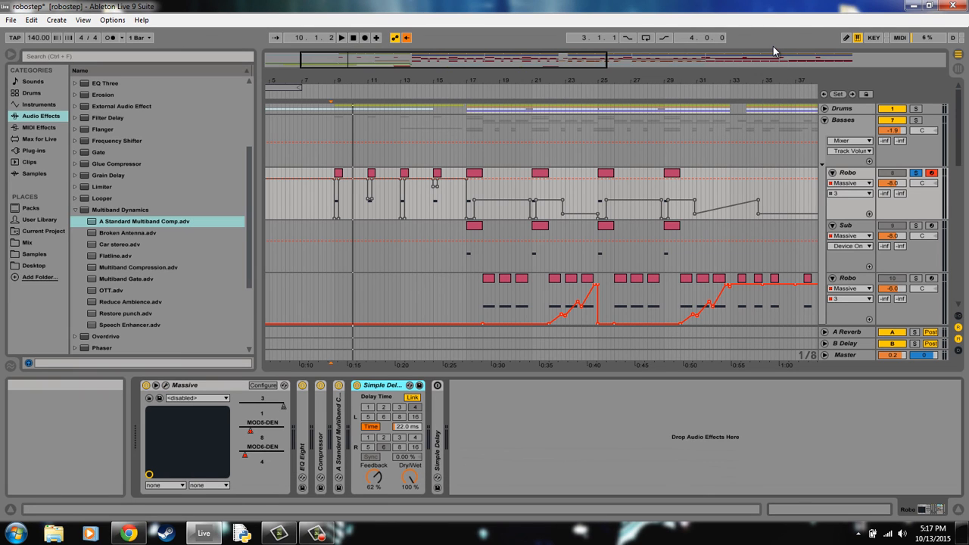